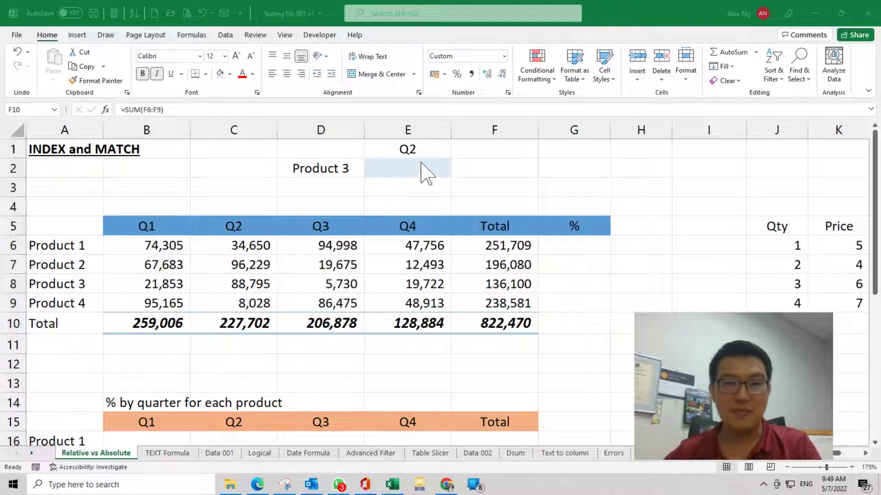
In E2, enter =INDEX over the sales table B6:F10 with fixed row 3 and column 2
{"action": "left_click", "coordinate": [396, 171]}
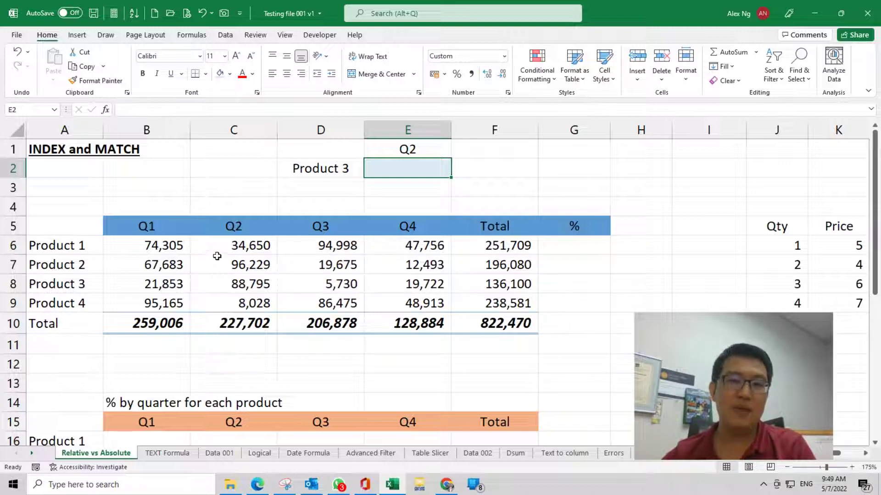
{"action": "type", "text": "="}
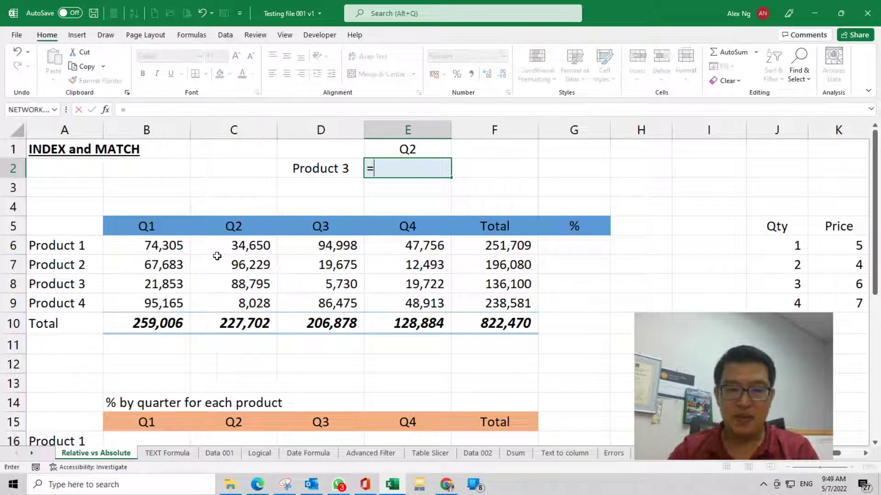
{"action": "type", "text": "index("}
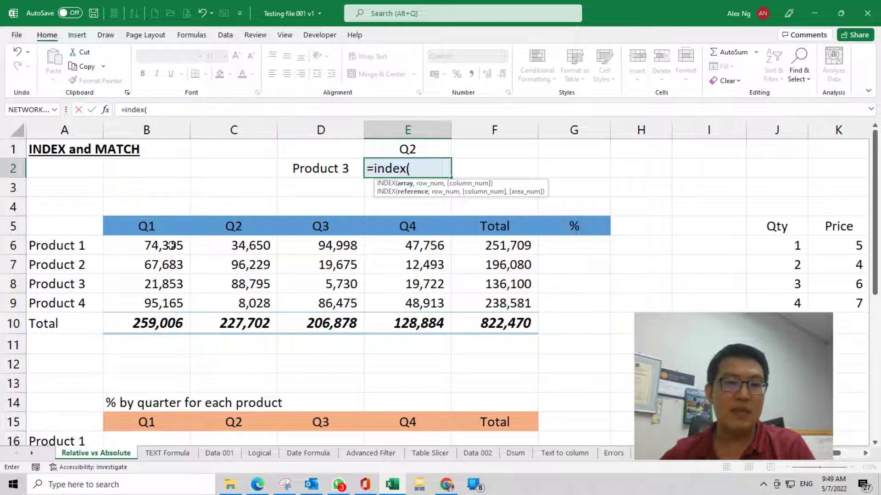
{"action": "left_click_drag", "start_coordinate": [178, 250], "coordinate": [498, 317]}
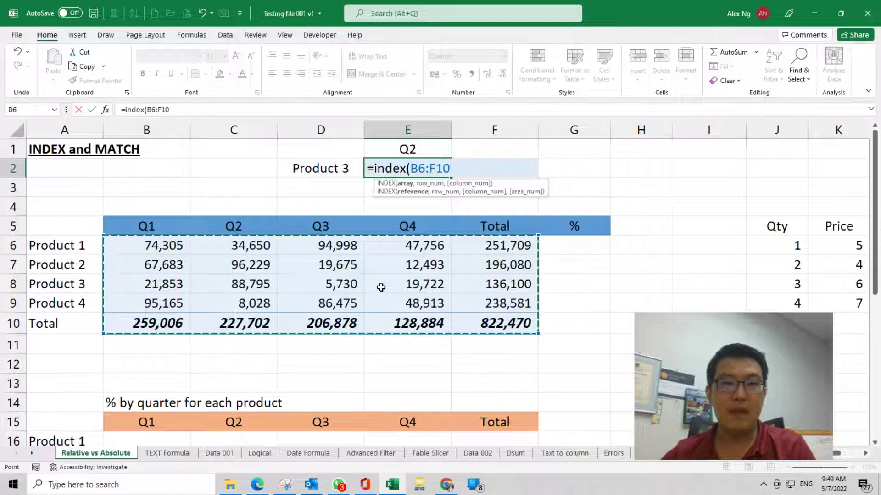
{"action": "type", "text": ",3"}
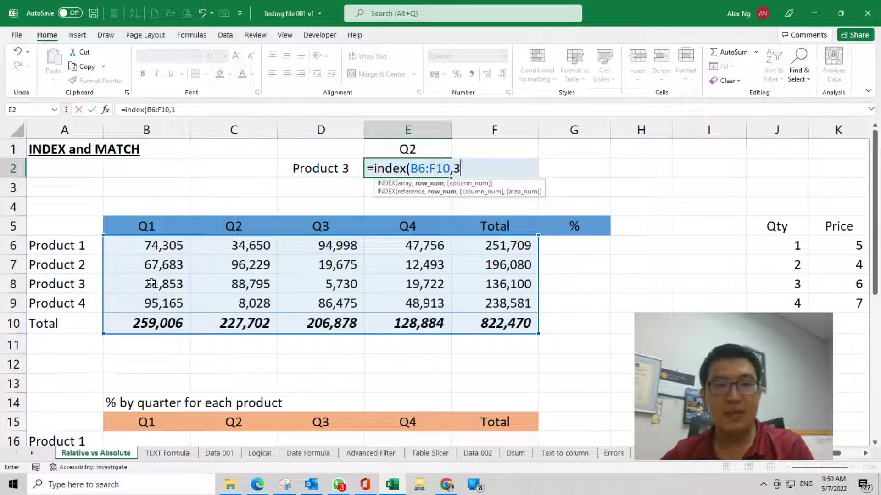
{"action": "type", "text": ","}
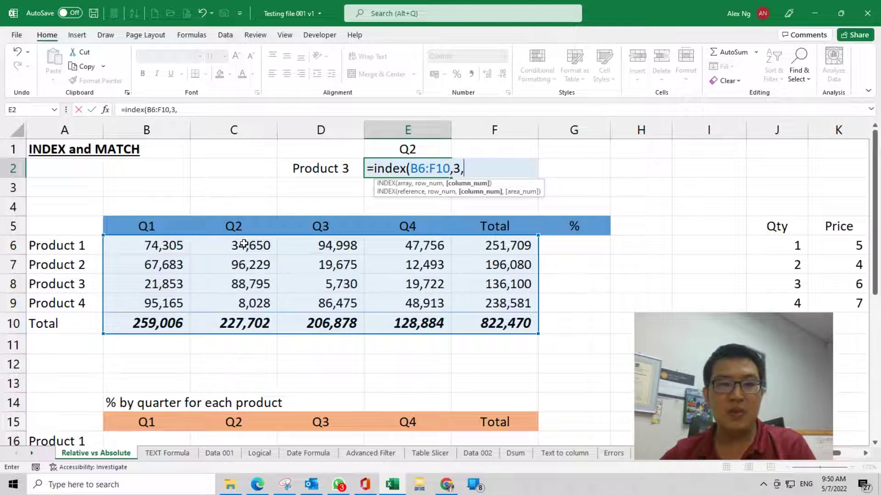
{"action": "type", "text": "2"}
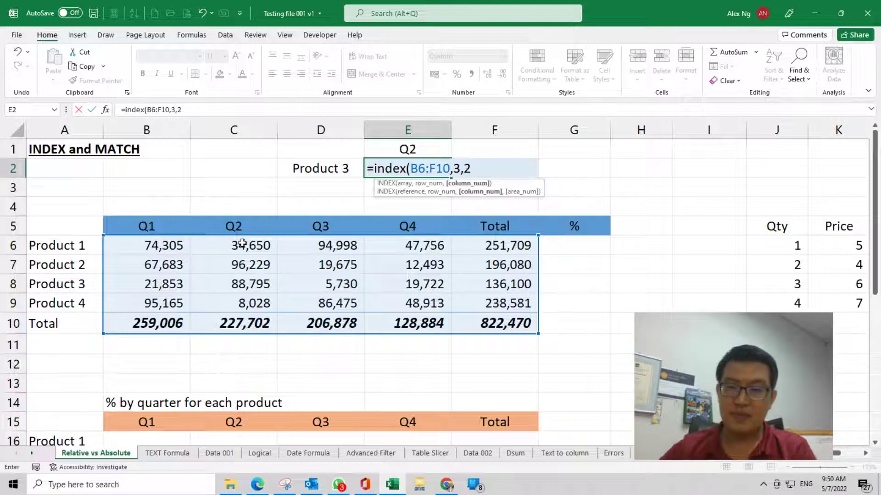
{"action": "type", "text": ")"}
{"action": "key", "text": "Return"}
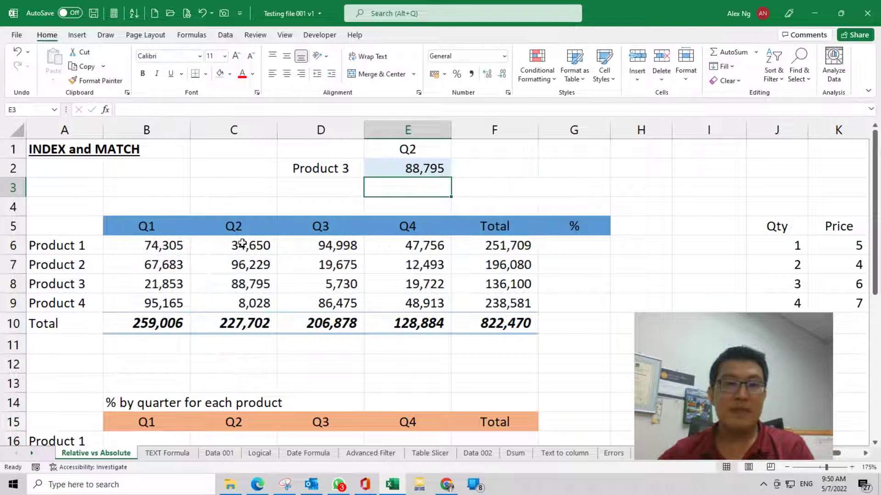
{"action": "left_click", "coordinate": [417, 165]}
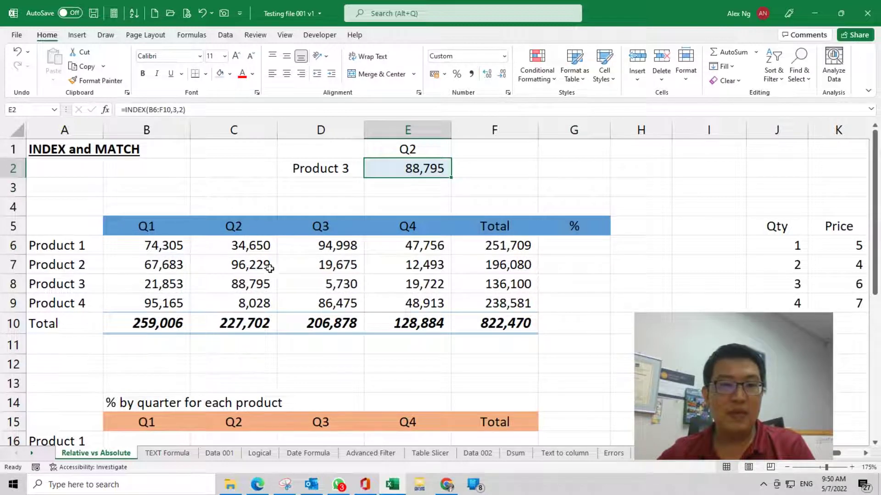
{"action": "left_click", "coordinate": [239, 283]}
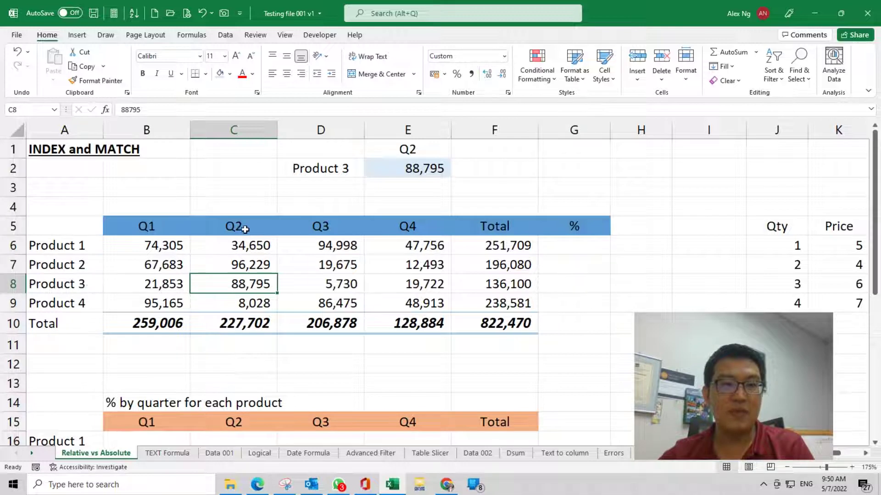
{"action": "double_click", "coordinate": [424, 171]}
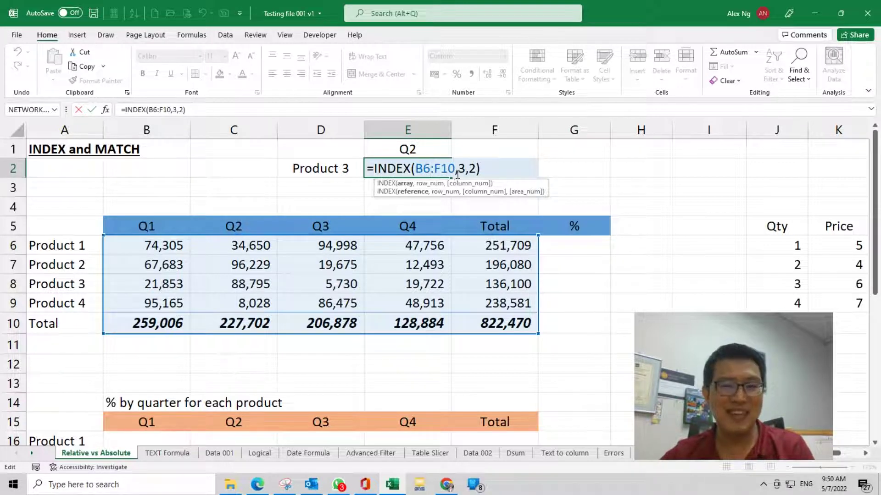
{"action": "key", "text": "ctrl+Return"}
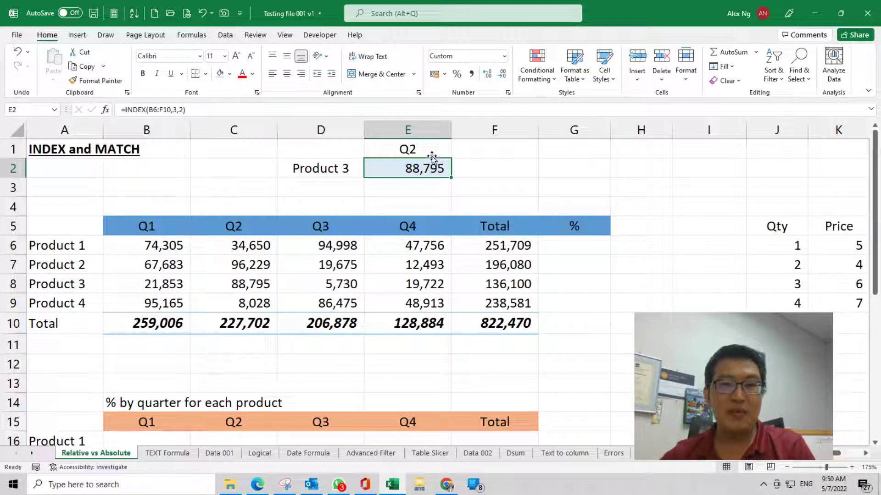
{"action": "double_click", "coordinate": [409, 149]}
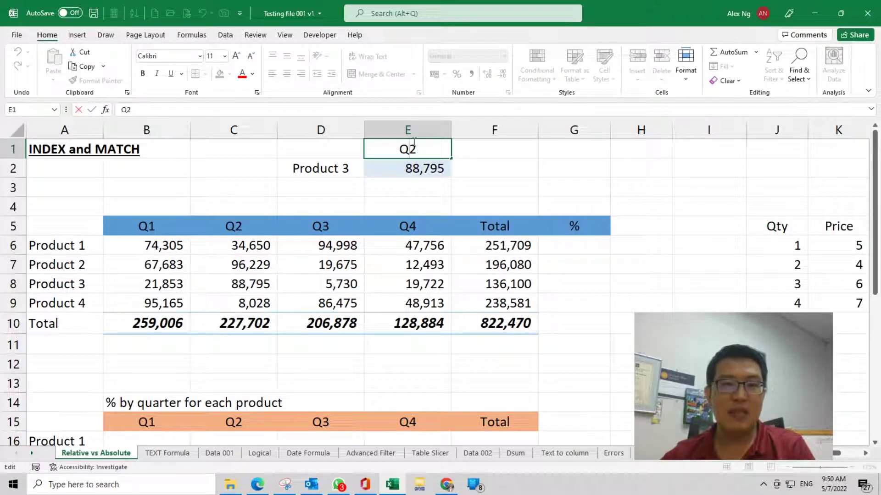
Enter =MATCH(D2,A6:A10) in D3 to find the product's position in the list
{"action": "key", "text": "Escape"}
{"action": "left_click", "coordinate": [309, 174]}
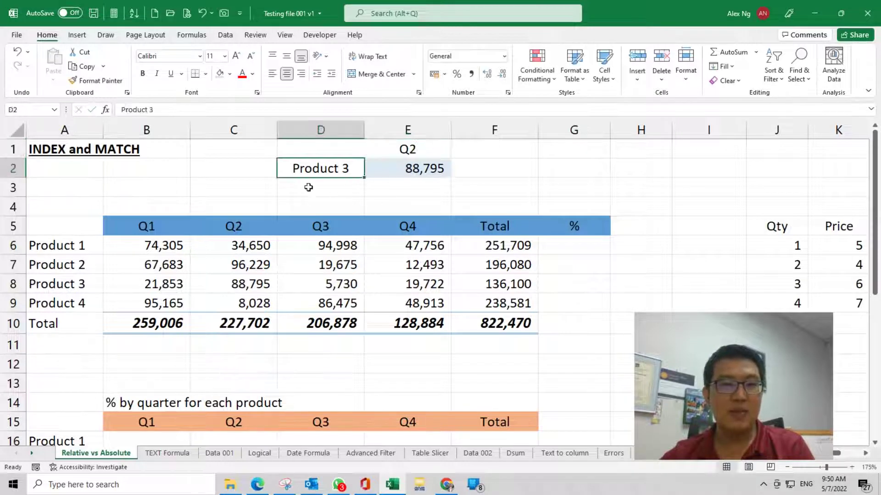
{"action": "left_click", "coordinate": [325, 186]}
{"action": "type", "text": "="}
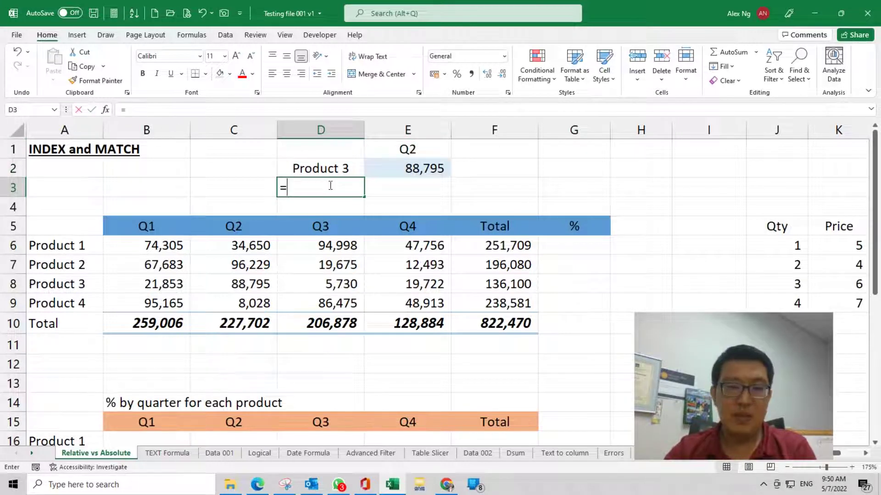
{"action": "type", "text": "match"}
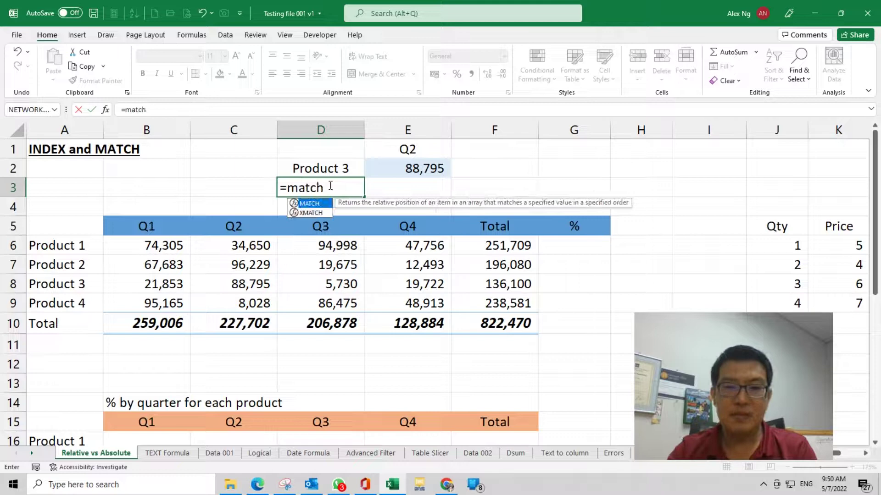
{"action": "type", "text": "("}
{"action": "left_click", "coordinate": [334, 166]}
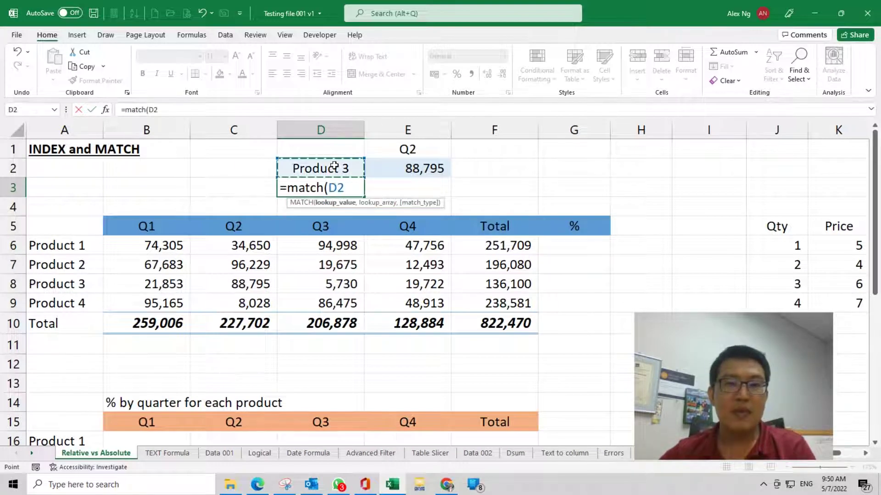
{"action": "type", "text": ","}
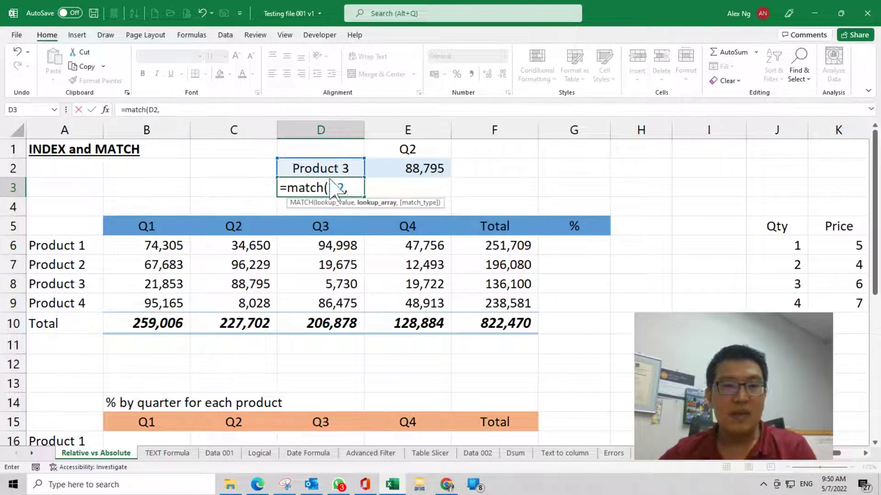
{"action": "left_click", "coordinate": [78, 245]}
{"action": "left_click_drag", "start_coordinate": [74, 282], "coordinate": [70, 333]}
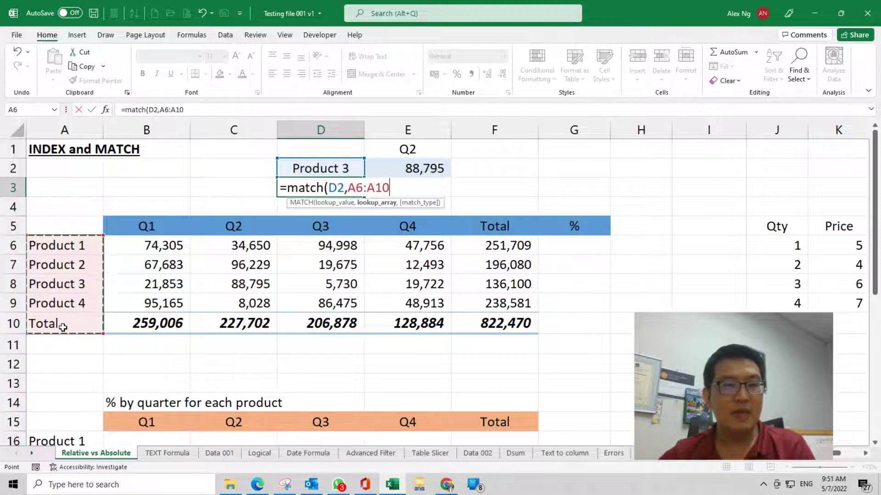
{"action": "left_click_drag", "start_coordinate": [80, 246], "coordinate": [80, 300]}
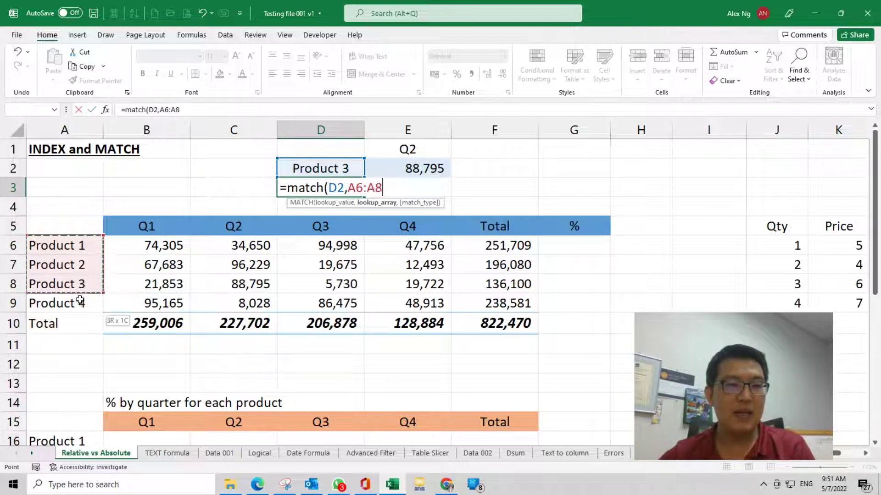
{"action": "left_click_drag", "start_coordinate": [85, 245], "coordinate": [64, 323]}
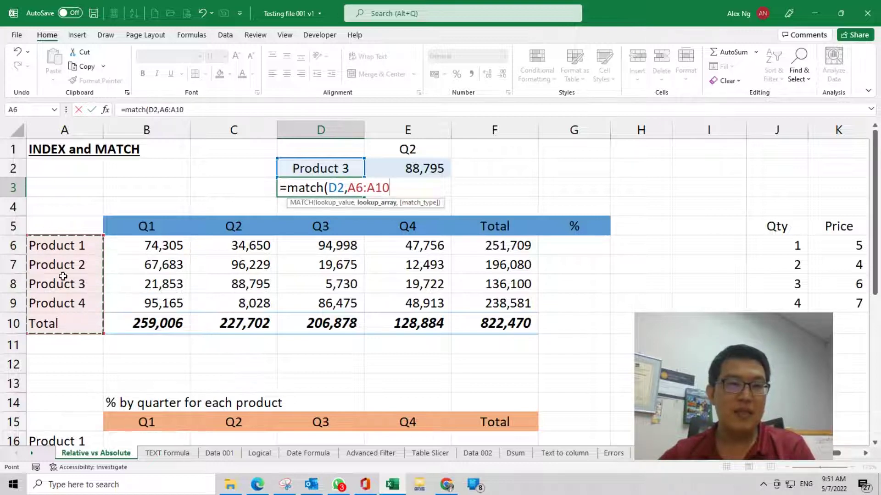
{"action": "key", "text": "Return"}
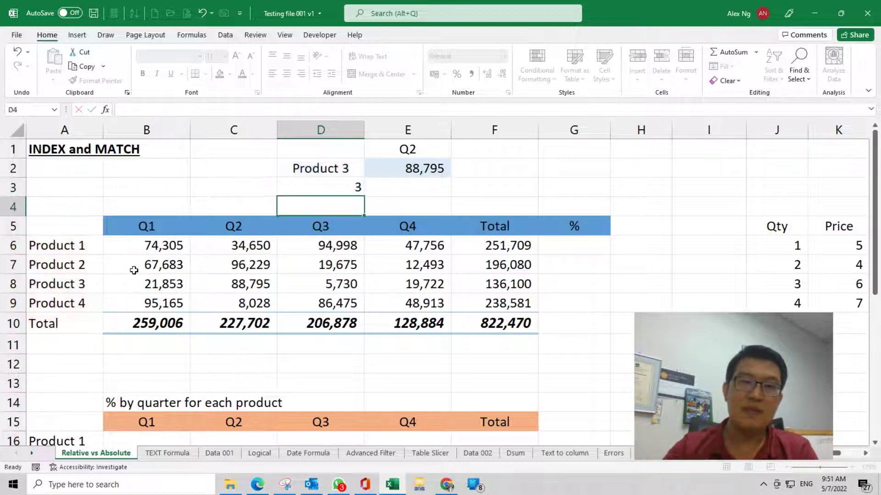
Review D3's MATCH formula and confirm Products 1 to 3 sit at positions one to three
{"action": "double_click", "coordinate": [336, 181]}
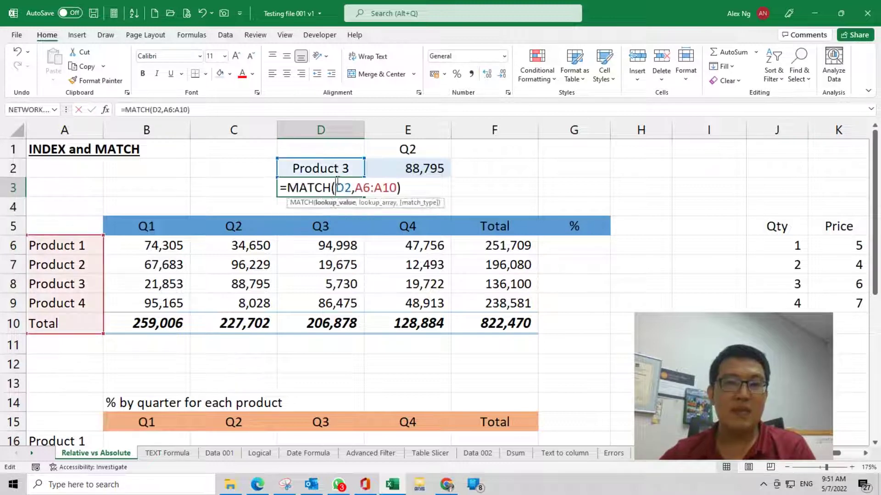
{"action": "key", "text": "Escape"}
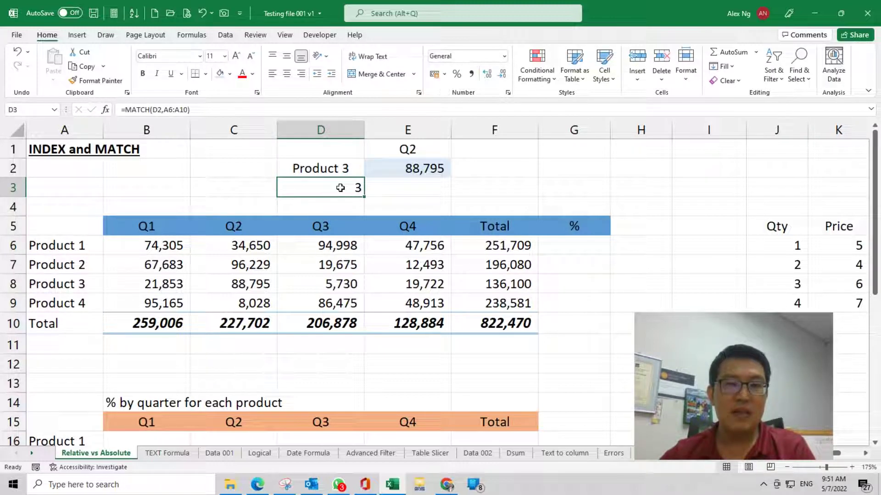
{"action": "left_click", "coordinate": [78, 246]}
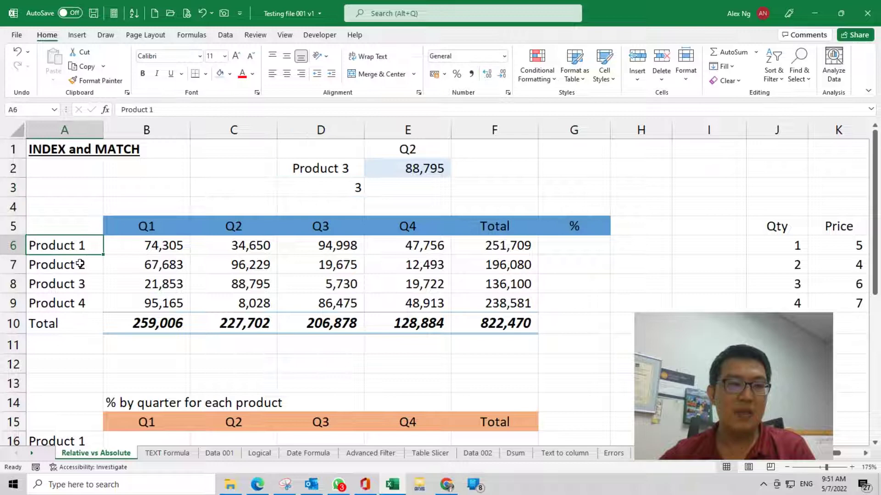
{"action": "left_click", "coordinate": [78, 265]}
{"action": "left_click", "coordinate": [75, 284]}
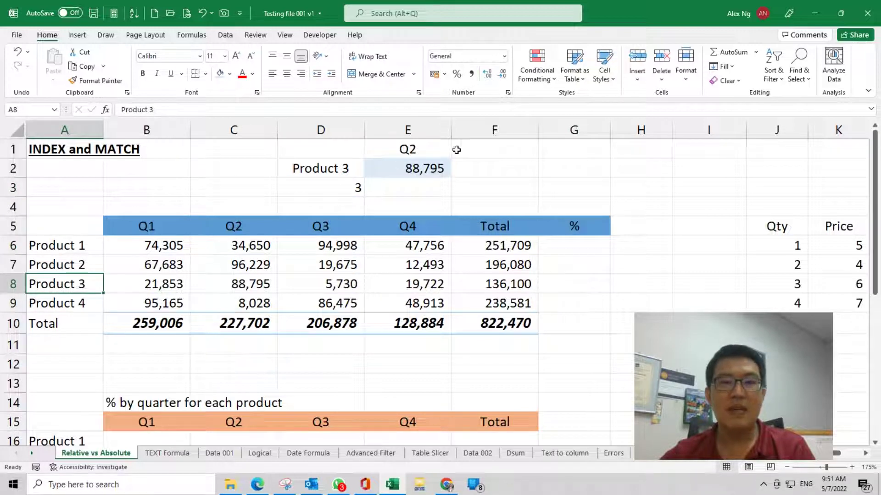
Enter =MATCH(E1,B5:F5) in F1 to locate Q2 among the quarter headers, then review it
{"action": "left_click", "coordinate": [427, 151]}
{"action": "left_click", "coordinate": [507, 151]}
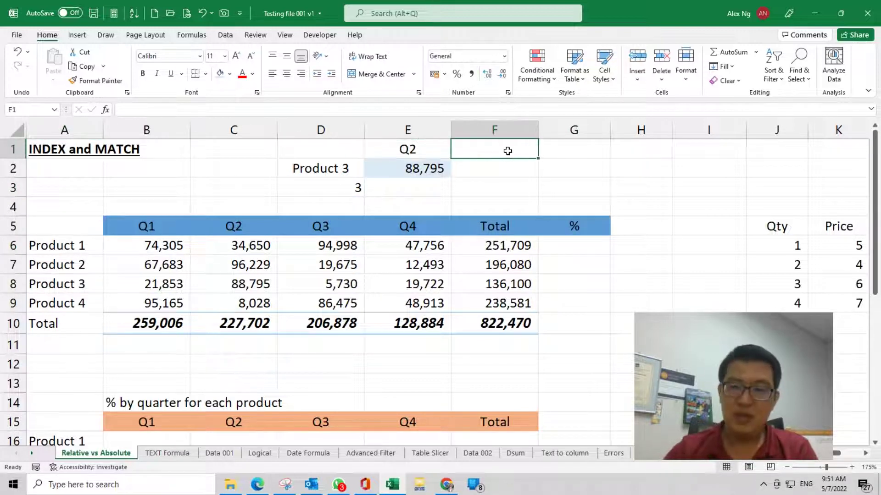
{"action": "type", "text": "=math"}
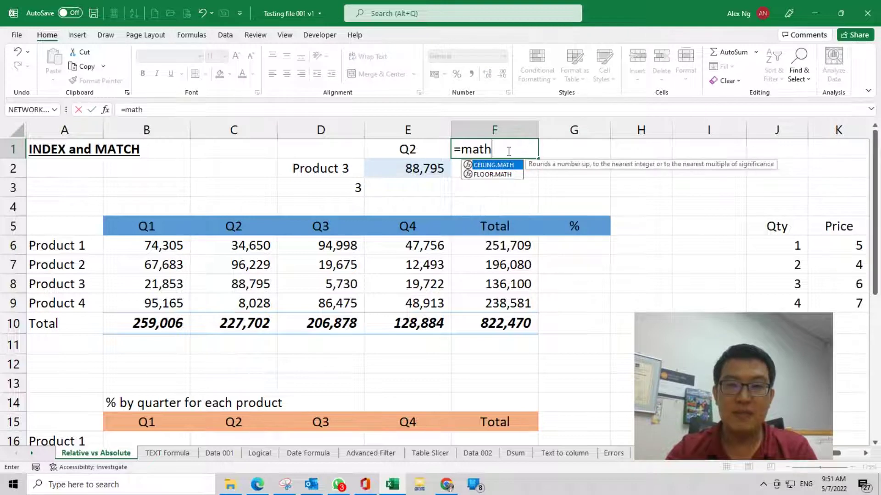
{"action": "key", "text": "BackSpace"}
{"action": "type", "text": "ch("}
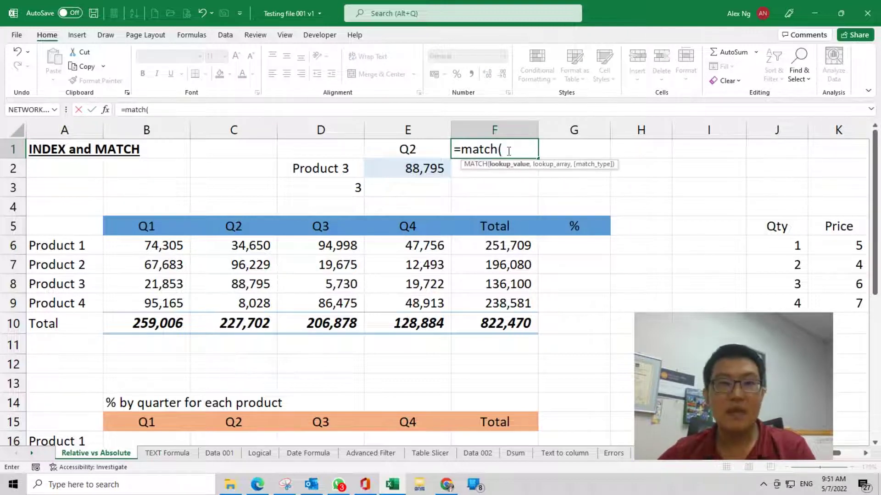
{"action": "left_click", "coordinate": [408, 149]}
{"action": "type", "text": ","}
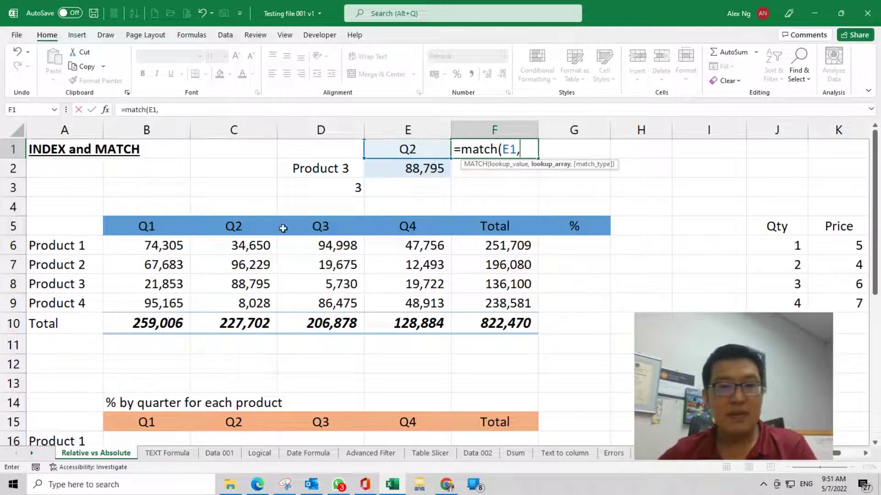
{"action": "left_click_drag", "start_coordinate": [147, 226], "coordinate": [509, 227]}
{"action": "type", "text": ")"}
{"action": "key", "text": "Return"}
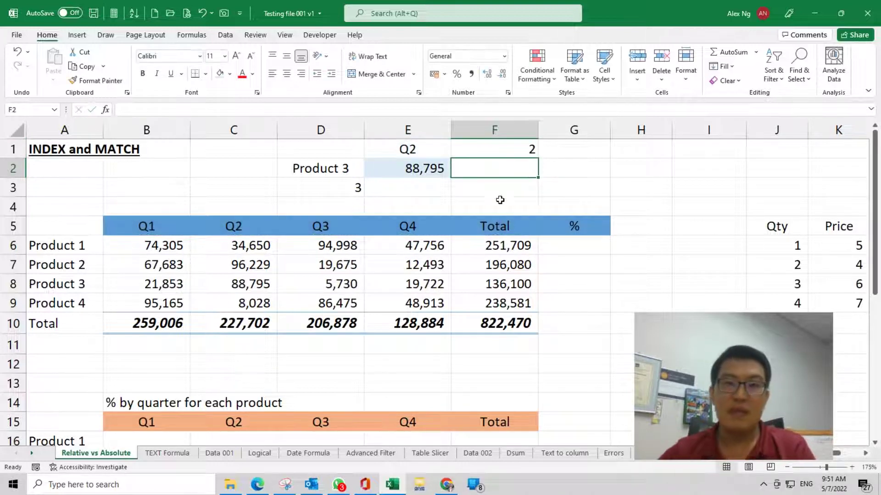
{"action": "double_click", "coordinate": [495, 149]}
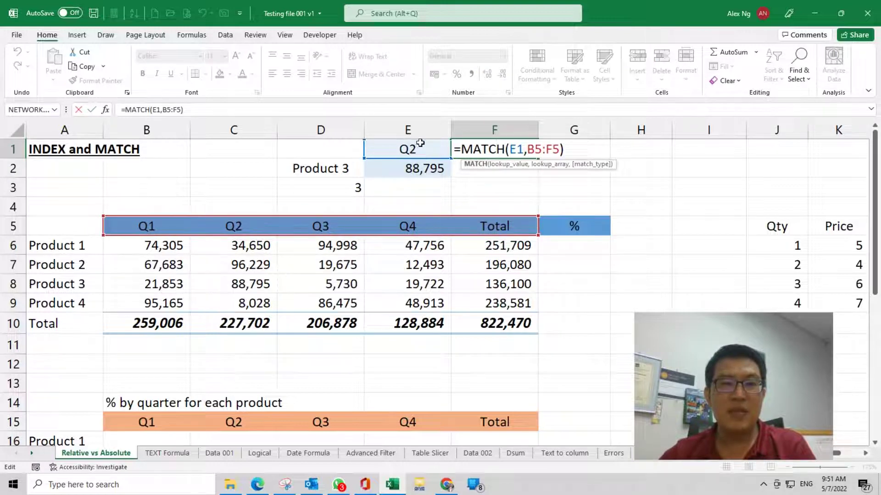
{"action": "key", "text": "Escape"}
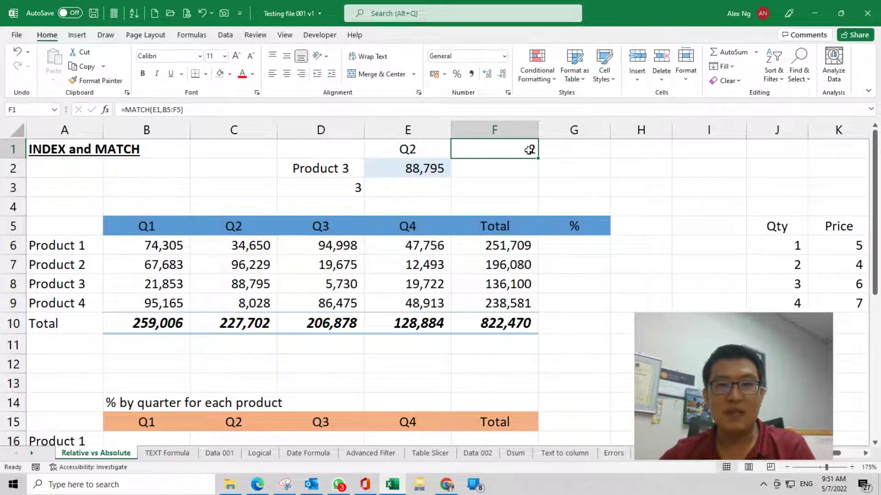
{"action": "left_click", "coordinate": [339, 185]}
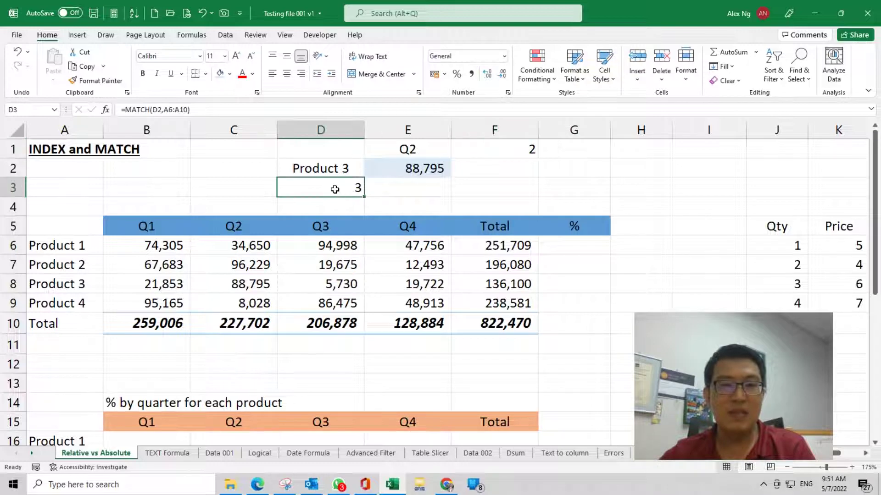
{"action": "double_click", "coordinate": [427, 172]}
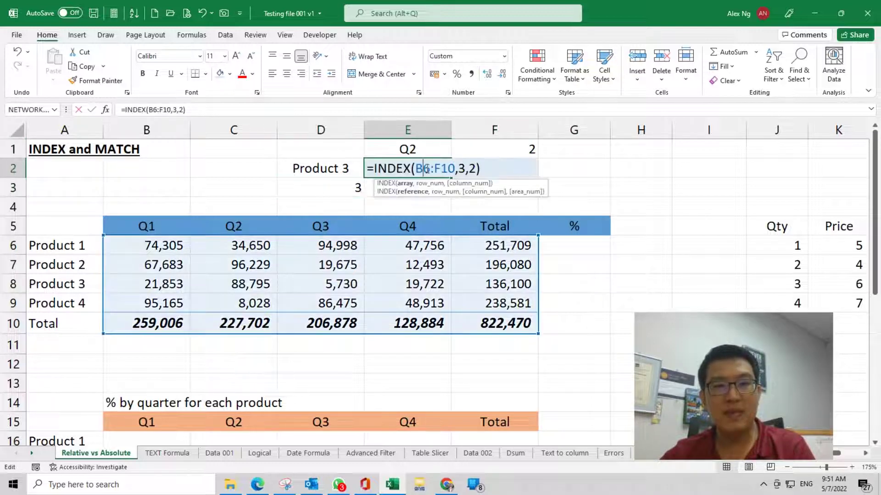
{"action": "double_click", "coordinate": [461, 168]}
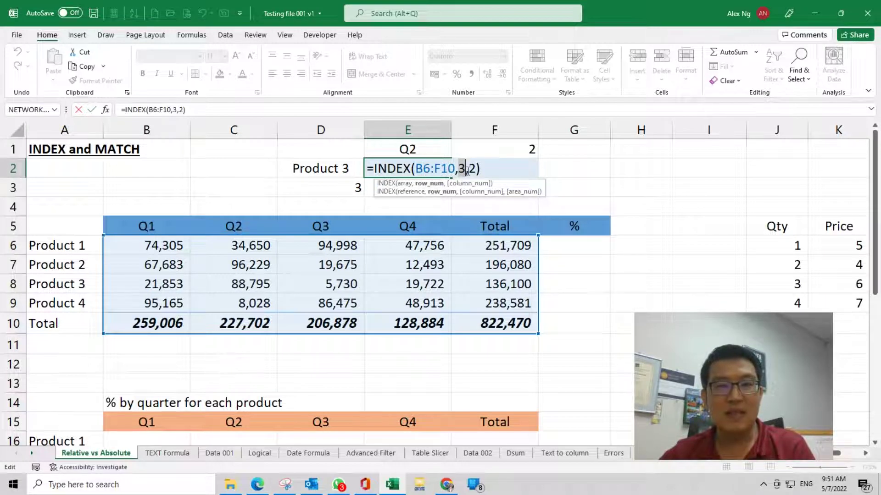
{"action": "double_click", "coordinate": [471, 169]}
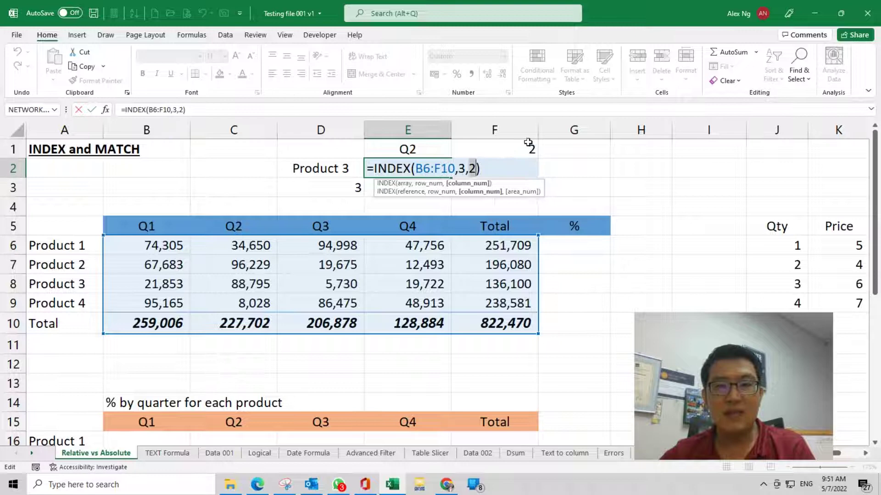
{"action": "key", "text": "ctrl+Return"}
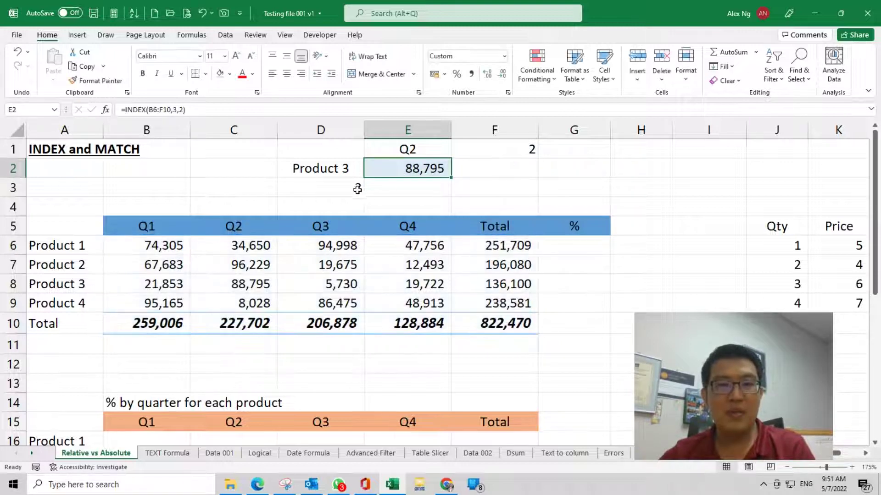
{"action": "double_click", "coordinate": [413, 169]}
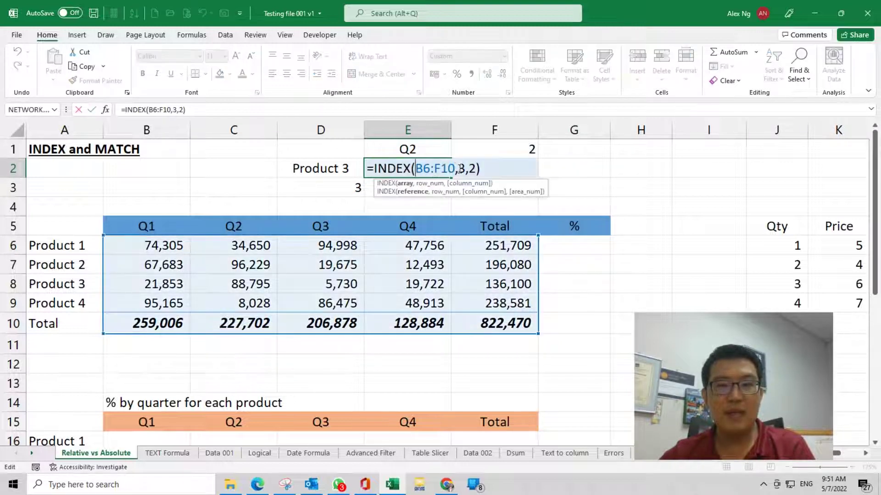
{"action": "double_click", "coordinate": [472, 169]}
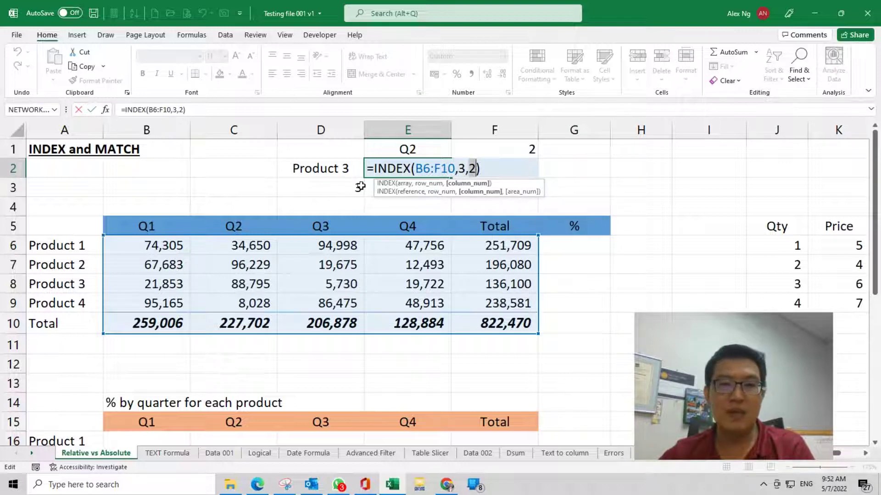
{"action": "key", "text": "Escape"}
Replace the fixed row 3 in E2's INDEX formula with MATCH(D2,A6:A10) copied from D3
{"action": "left_click", "coordinate": [326, 188]}
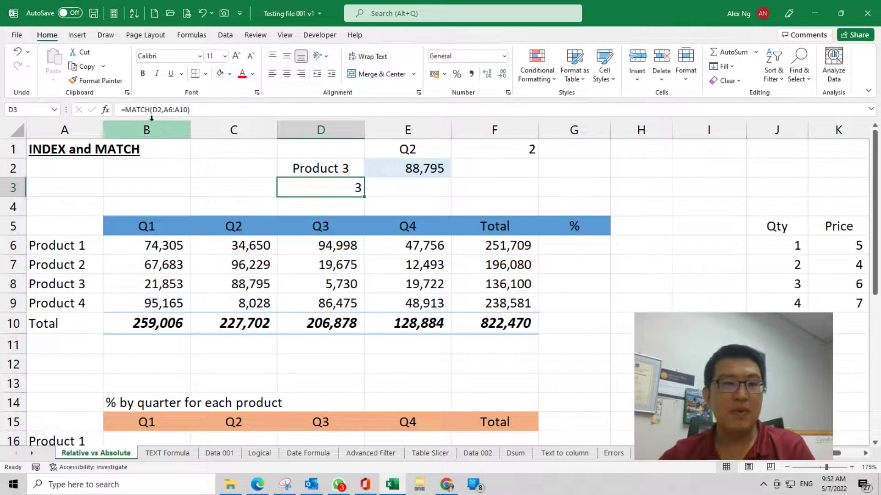
{"action": "left_click_drag", "start_coordinate": [125, 110], "coordinate": [270, 110]}
{"action": "key", "text": "ctrl+c"}
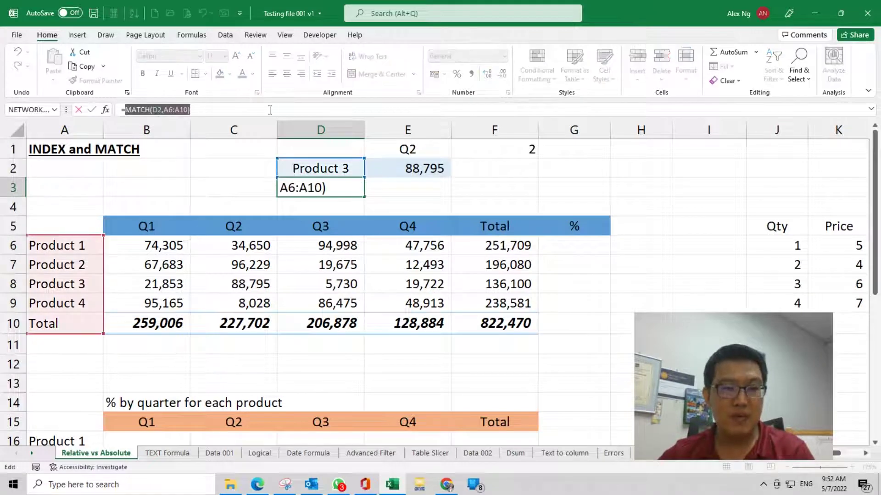
{"action": "key", "text": "Escape"}
{"action": "left_click", "coordinate": [400, 173]}
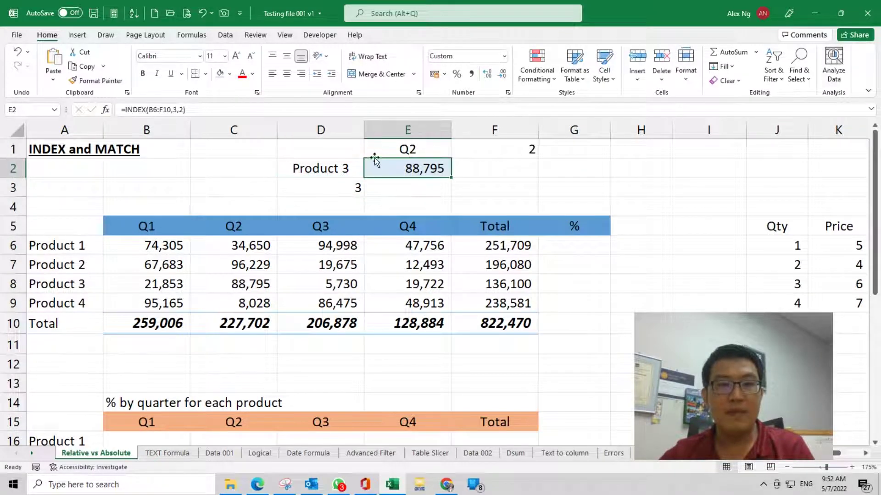
{"action": "left_click", "coordinate": [175, 110]}
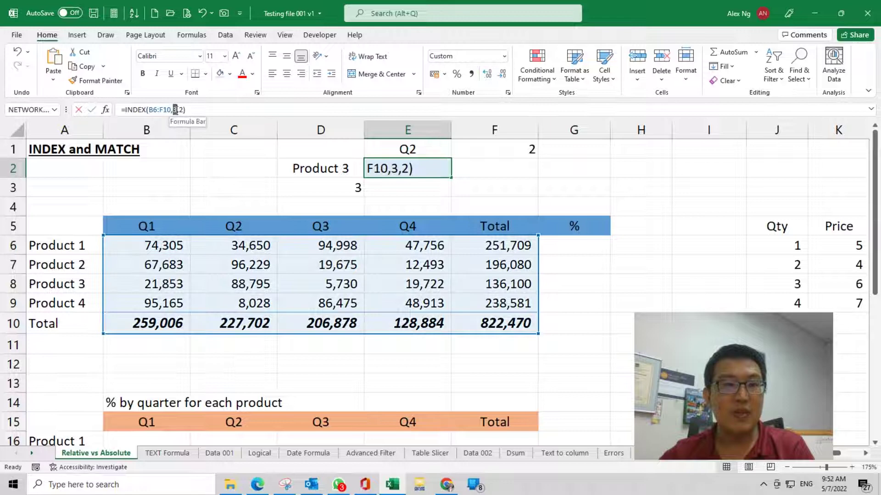
{"action": "key", "text": "ctrl+v"}
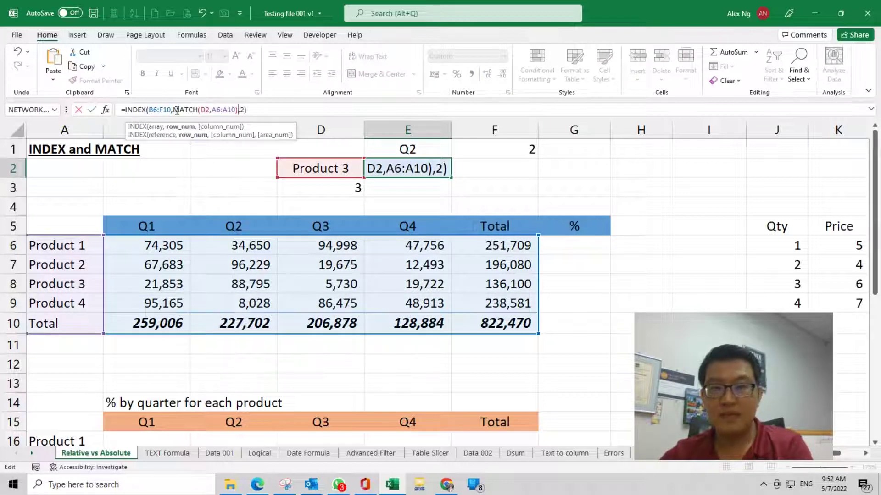
Replace the column number 2 in E2's formula with MATCH(E1,B5:F5) from F1
{"action": "key", "text": "Return"}
{"action": "left_click", "coordinate": [488, 148]}
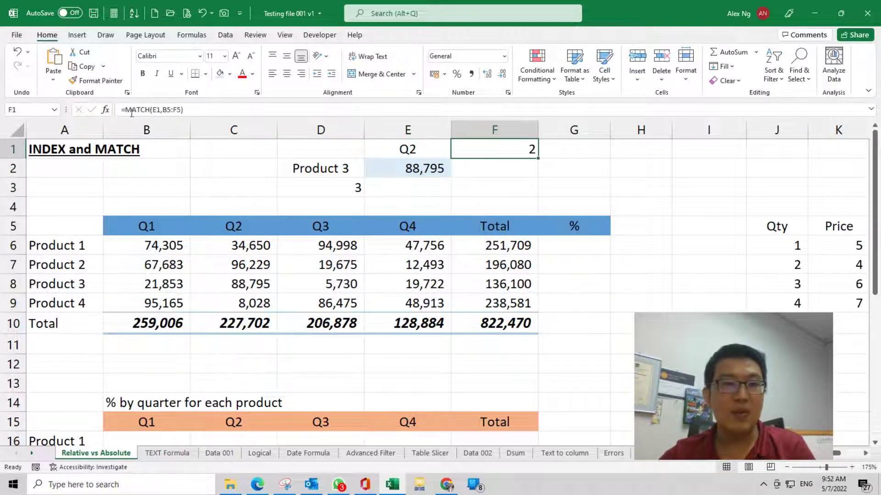
{"action": "left_click_drag", "start_coordinate": [124, 110], "coordinate": [266, 110]}
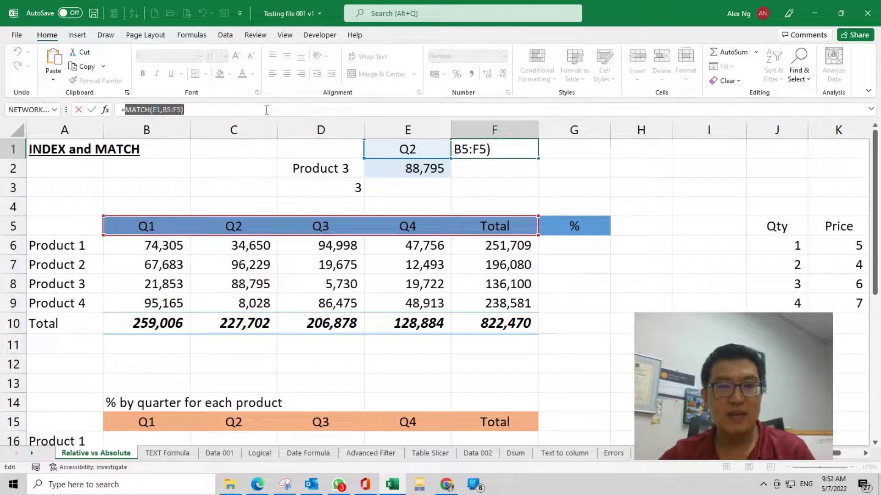
{"action": "key", "text": "Escape"}
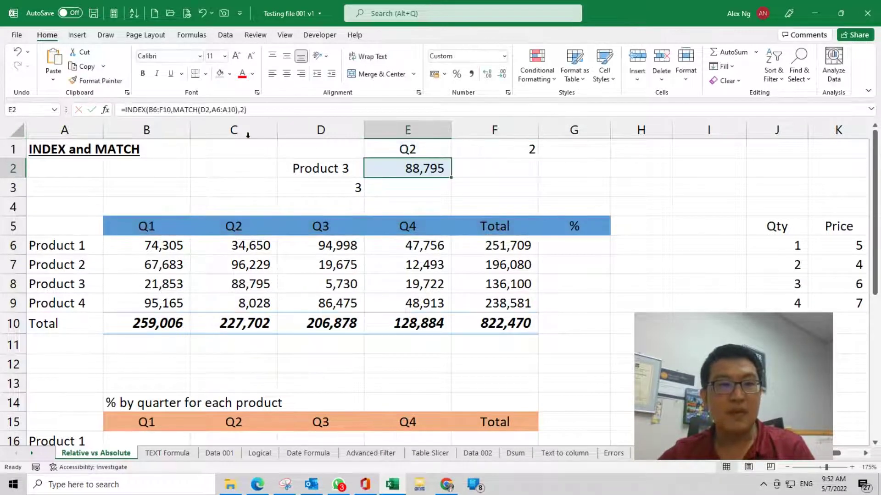
{"action": "double_click", "coordinate": [243, 110]}
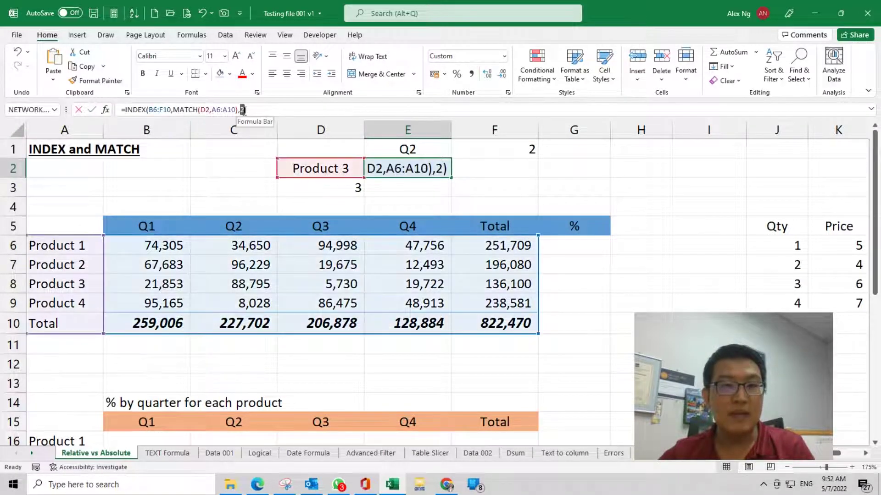
{"action": "type", "text": "MATCH(E1,B5:F5)"}
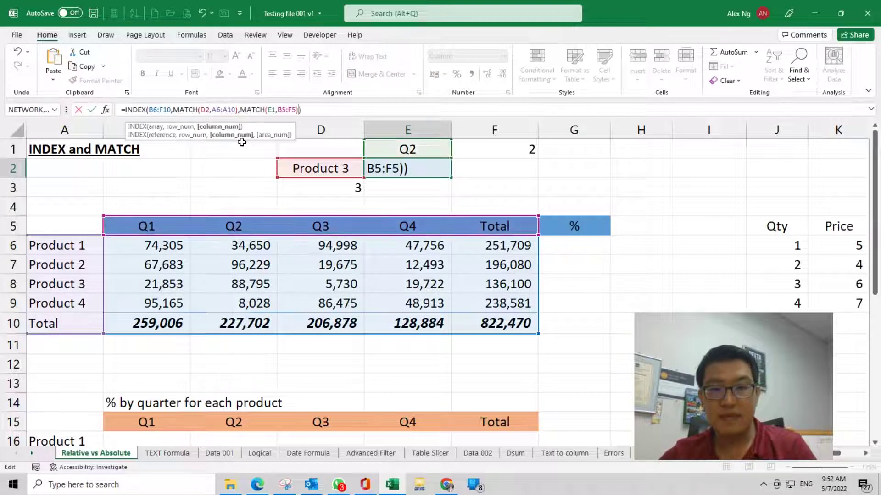
{"action": "key", "text": "Return"}
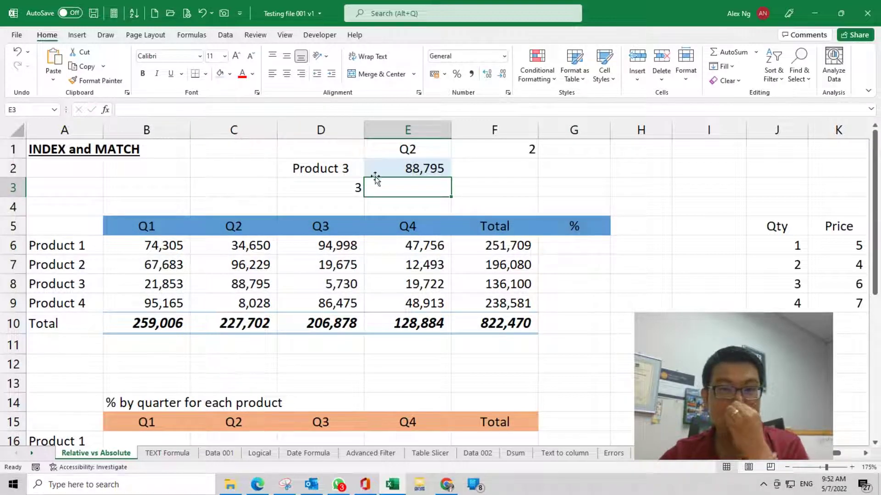
{"action": "left_click", "coordinate": [344, 187]}
{"action": "key", "text": "Delete"}
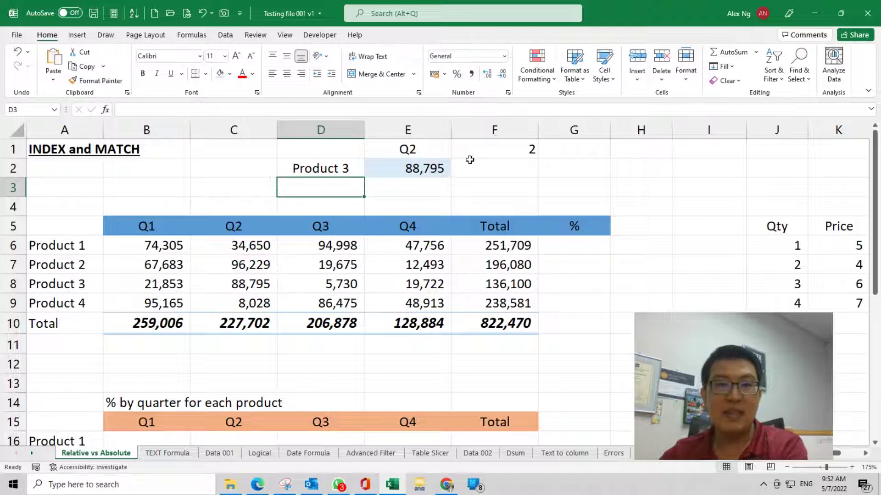
{"action": "left_click", "coordinate": [486, 151]}
{"action": "key", "text": "Delete"}
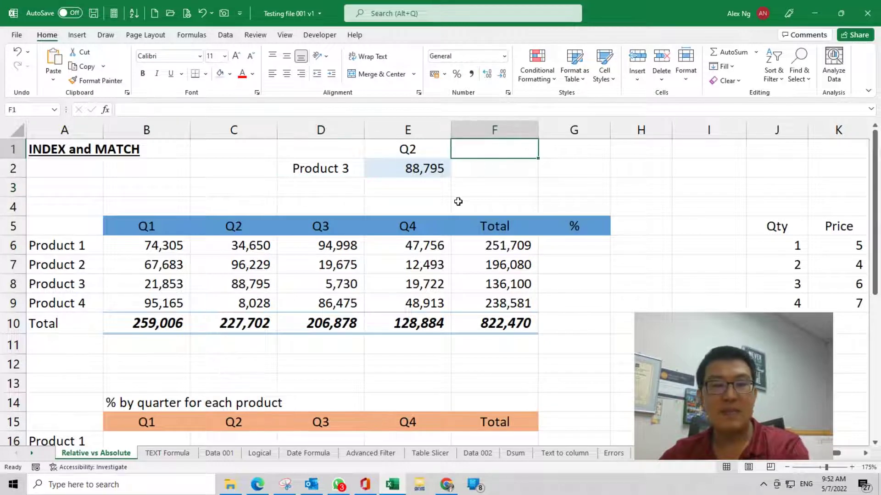
{"action": "left_click", "coordinate": [404, 169]}
{"action": "left_click", "coordinate": [249, 288]}
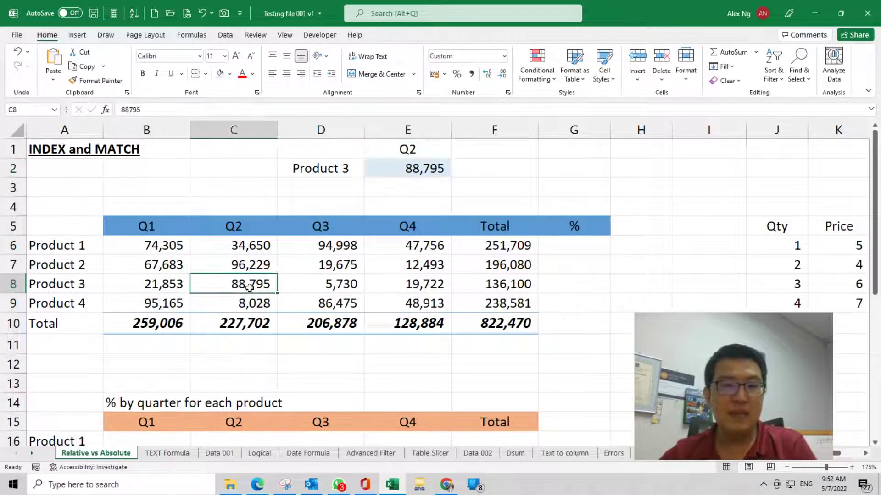
{"action": "left_click", "coordinate": [396, 171]}
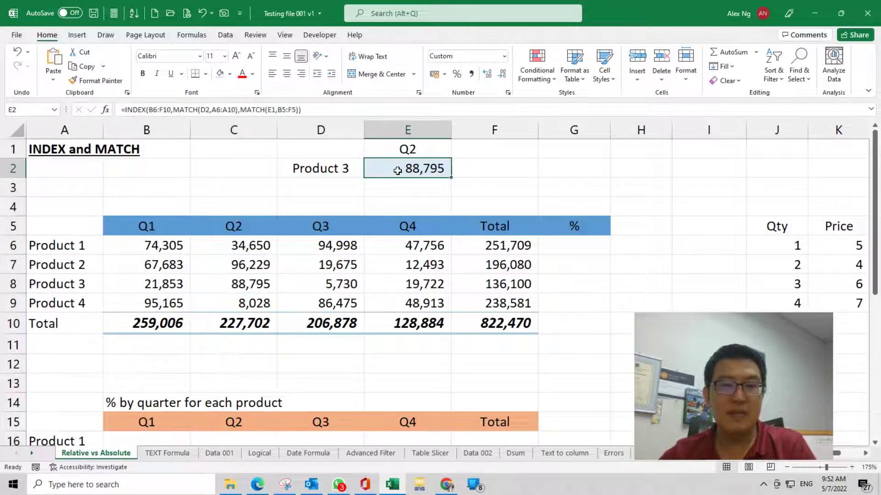
{"action": "left_click", "coordinate": [241, 285]}
{"action": "left_click", "coordinate": [410, 151]}
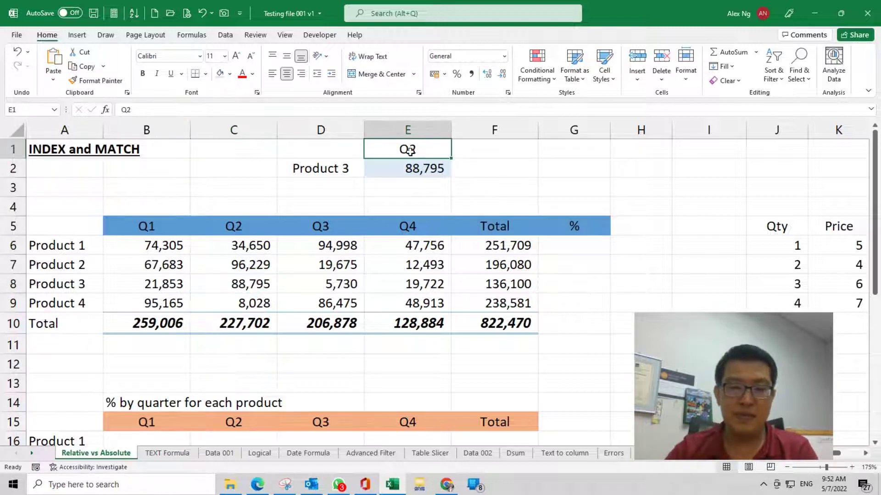
{"action": "type", "text": "Q"}
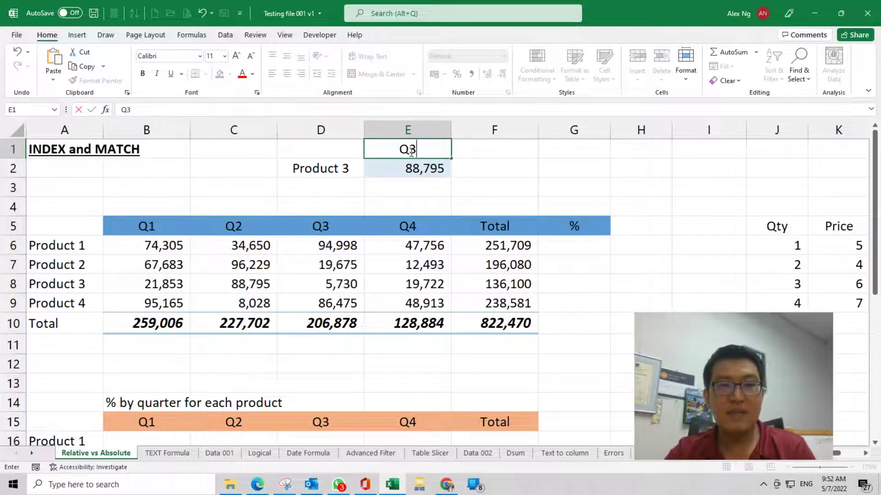
{"action": "type", "text": "3"}
{"action": "key", "text": "Return"}
{"action": "left_click", "coordinate": [350, 281]}
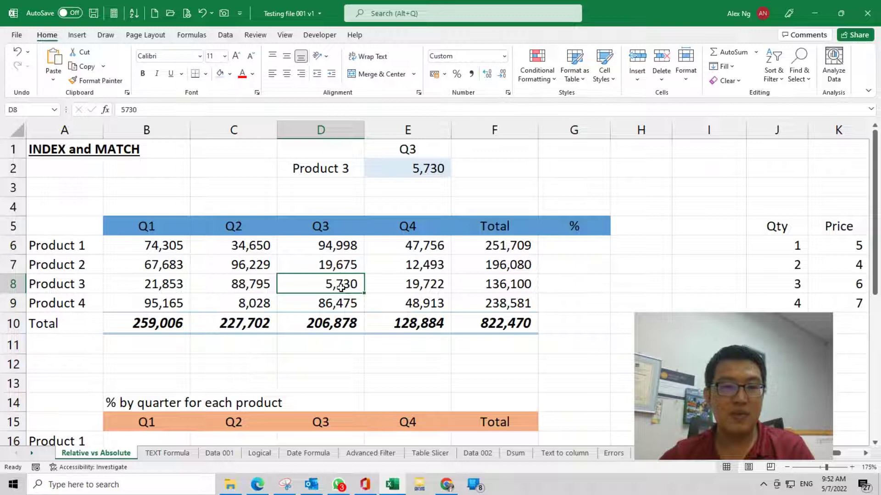
{"action": "left_click", "coordinate": [349, 248]}
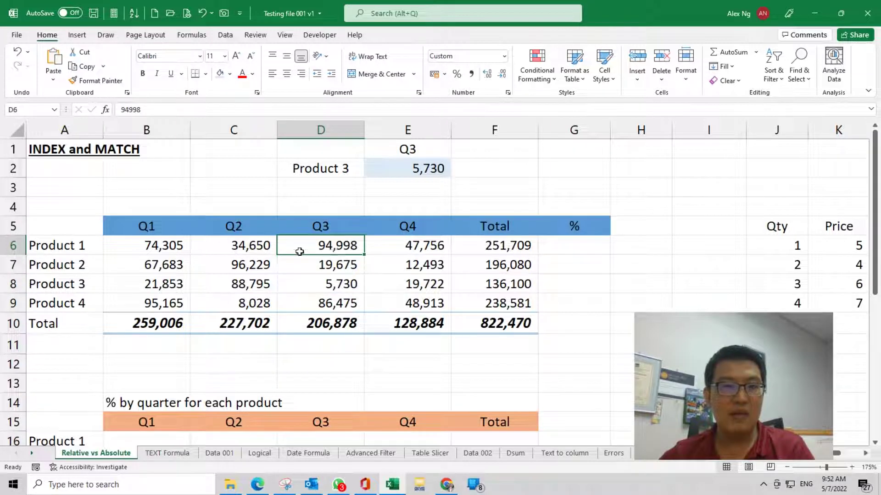
{"action": "left_click", "coordinate": [315, 171]}
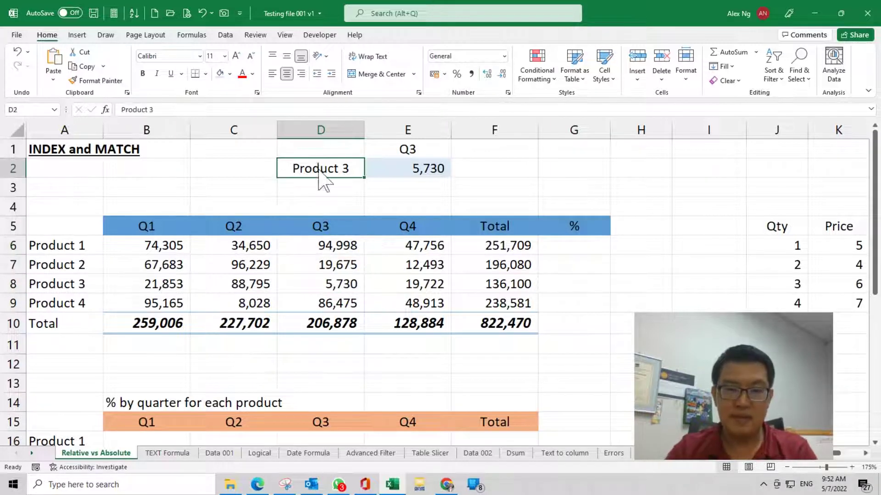
{"action": "type", "text": "Product "}
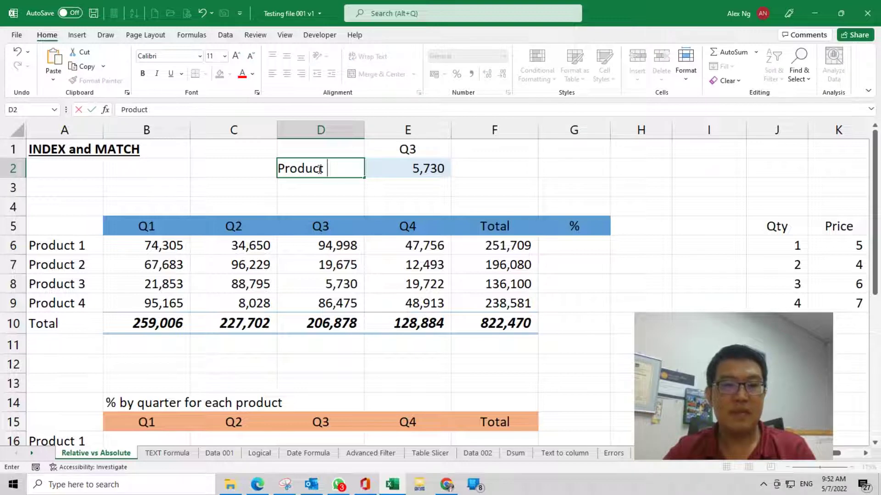
{"action": "type", "text": "1"}
{"action": "key", "text": "Return"}
{"action": "left_click", "coordinate": [405, 171]}
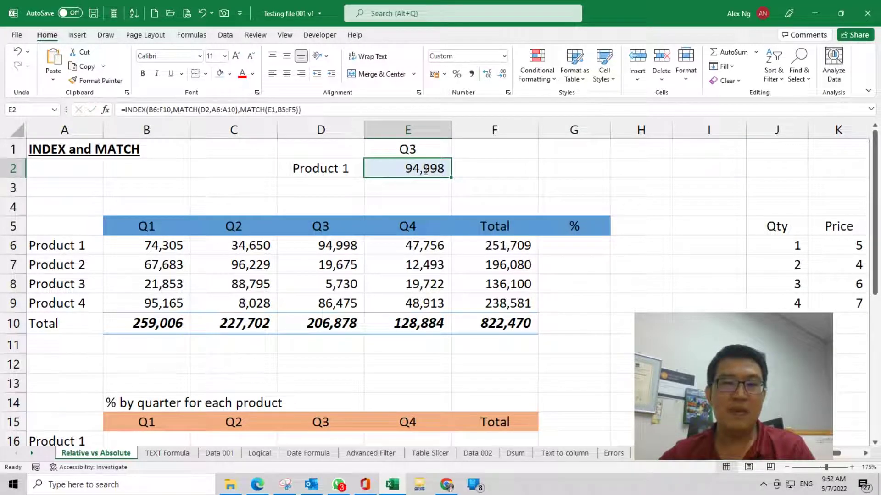
{"action": "double_click", "coordinate": [426, 170]}
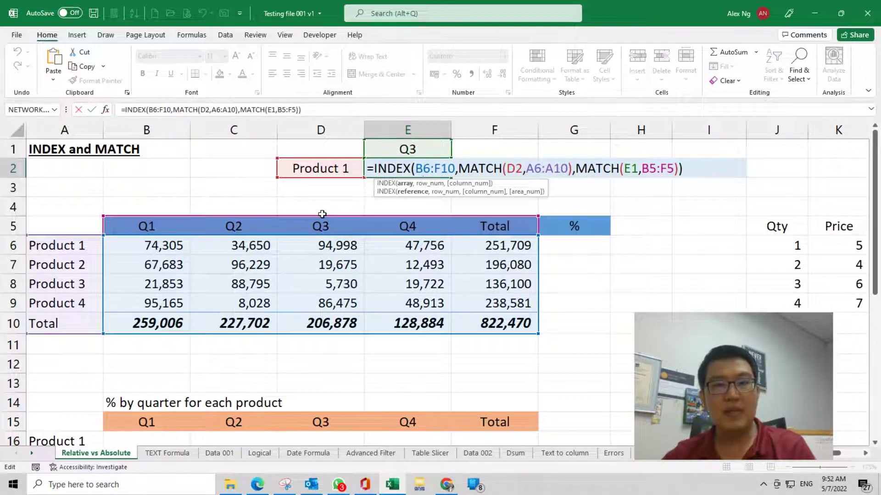
{"action": "key", "text": "Escape"}
{"action": "left_click", "coordinate": [403, 149]}
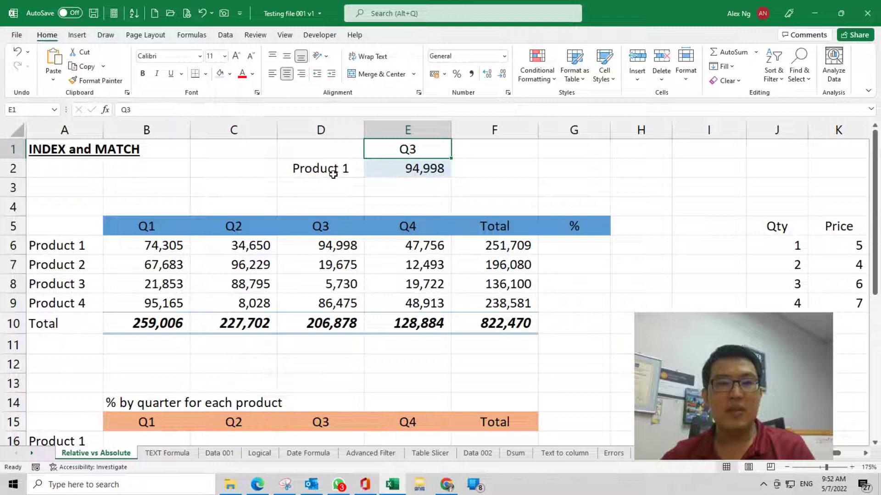
{"action": "left_click", "coordinate": [344, 168]}
{"action": "left_click", "coordinate": [399, 148]}
{"action": "left_click", "coordinate": [337, 169]}
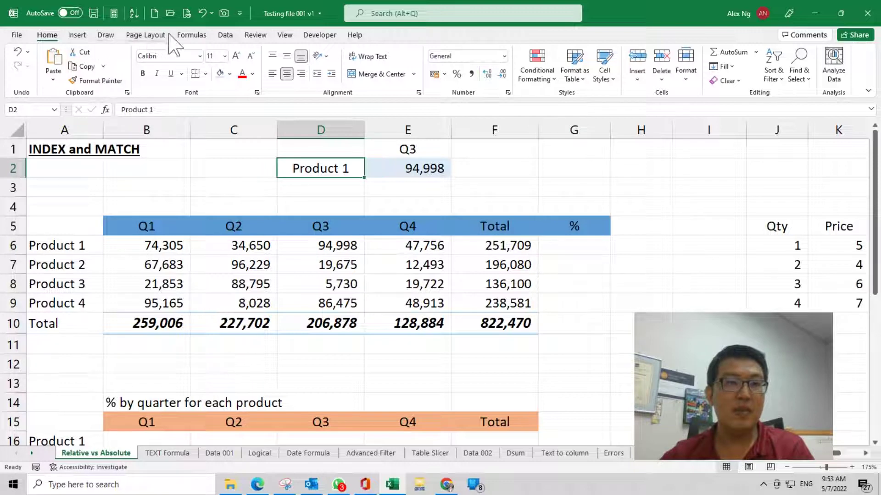
Give D2 a List data validation sourced from =$A$6:$A$10, the product names
{"action": "left_click", "coordinate": [224, 35]}
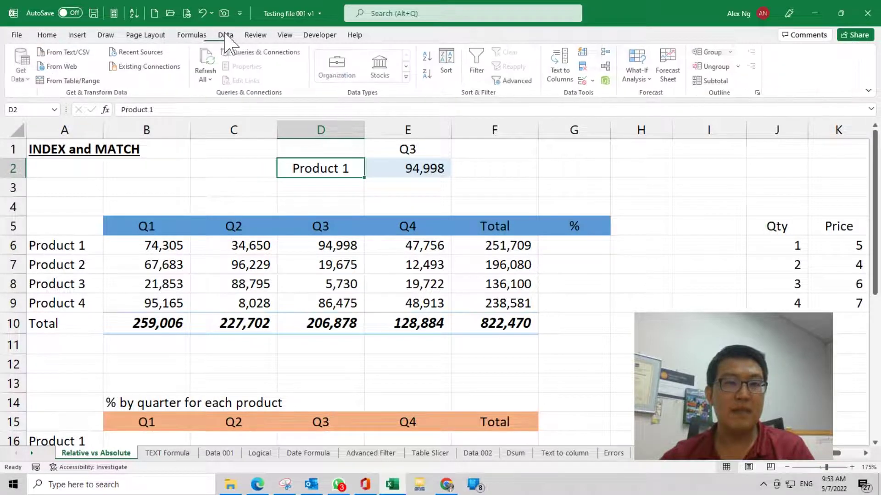
{"action": "left_click", "coordinate": [582, 81]}
{"action": "left_click_drag", "start_coordinate": [108, 293], "coordinate": [375, 202]}
{"action": "left_click", "coordinate": [368, 255]}
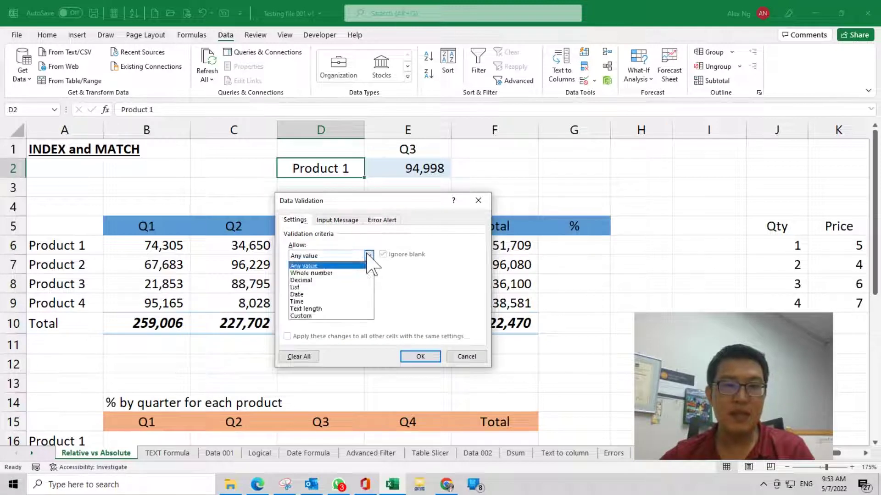
{"action": "left_click", "coordinate": [313, 286]}
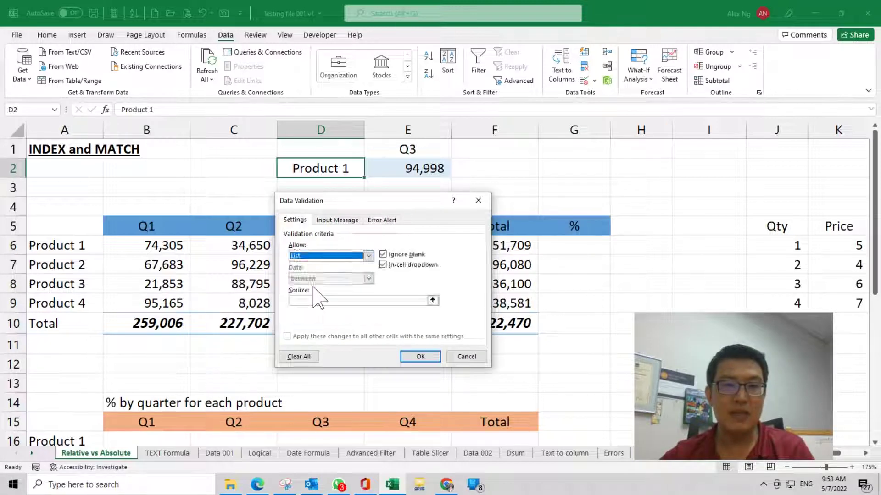
{"action": "left_click", "coordinate": [432, 301]}
{"action": "left_click", "coordinate": [61, 243]}
{"action": "left_click_drag", "start_coordinate": [61, 243], "coordinate": [60, 323]}
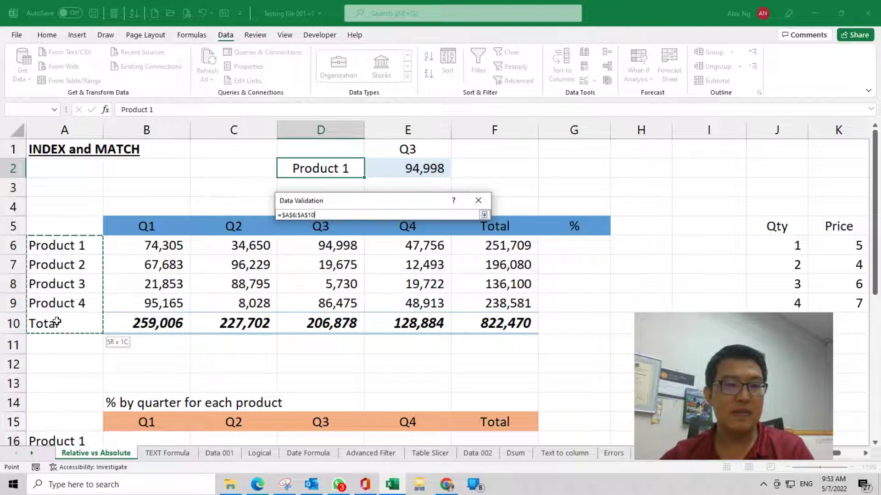
{"action": "left_click", "coordinate": [484, 215]}
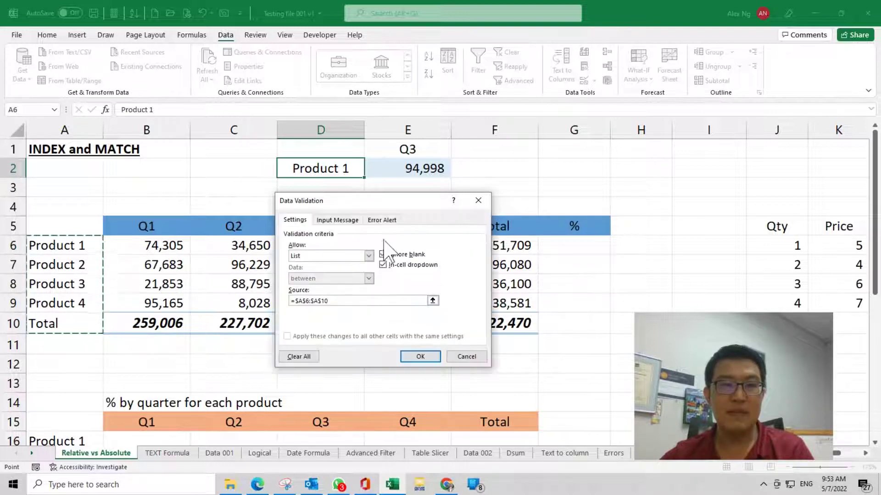
{"action": "left_click", "coordinate": [338, 220]}
{"action": "left_click", "coordinate": [382, 220]}
{"action": "left_click", "coordinate": [347, 221]}
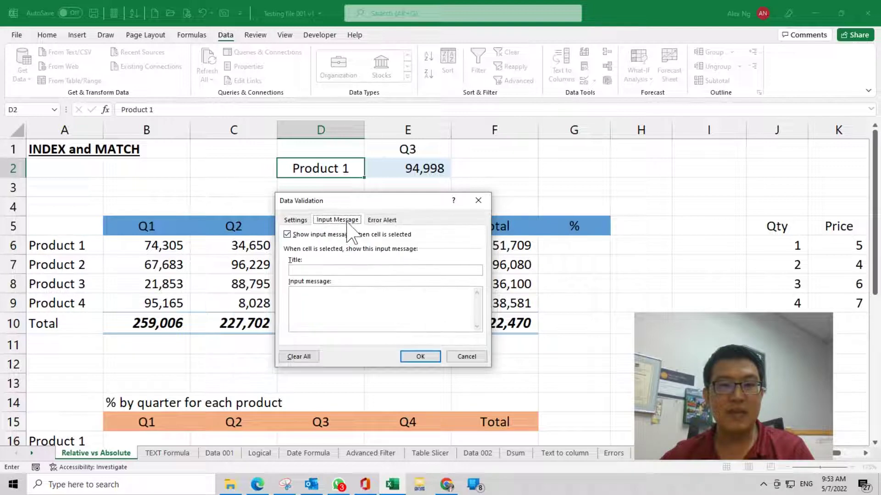
{"action": "left_click", "coordinate": [297, 220]}
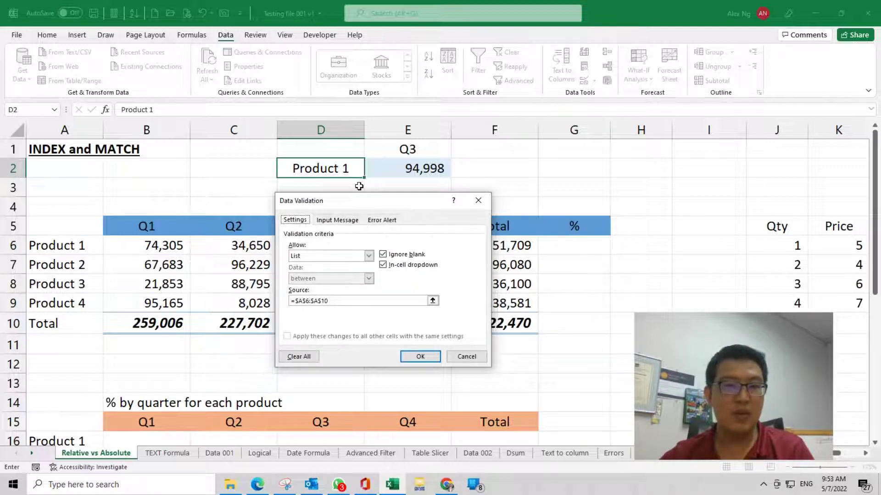
{"action": "left_click", "coordinate": [424, 357]}
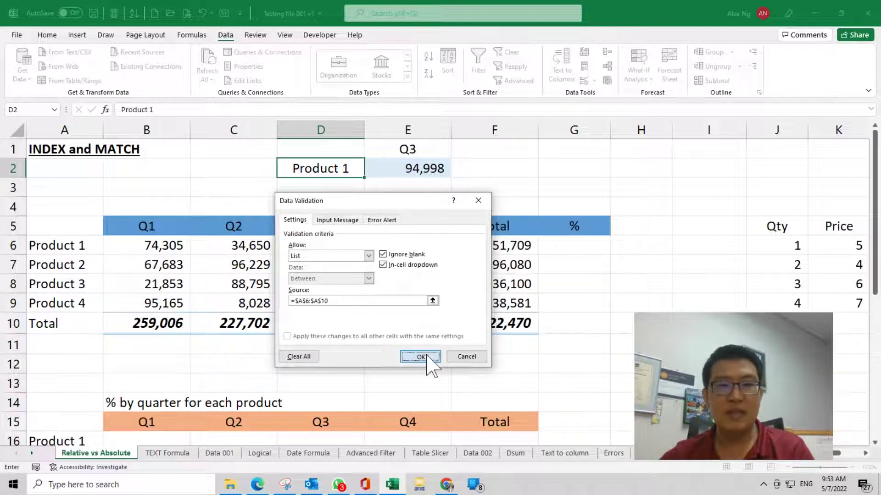
Give E1 a List data validation sourced from the quarter headers =$B$5:$F$5
{"action": "left_click", "coordinate": [422, 149]}
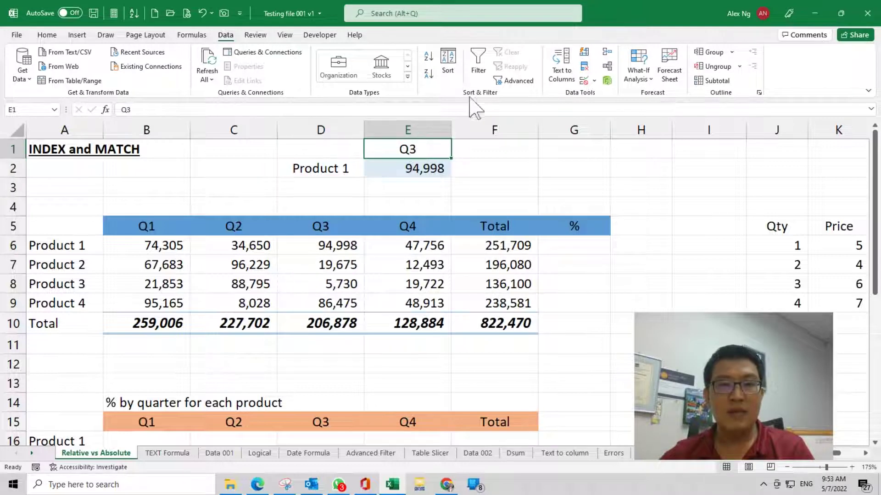
{"action": "left_click", "coordinate": [584, 81]}
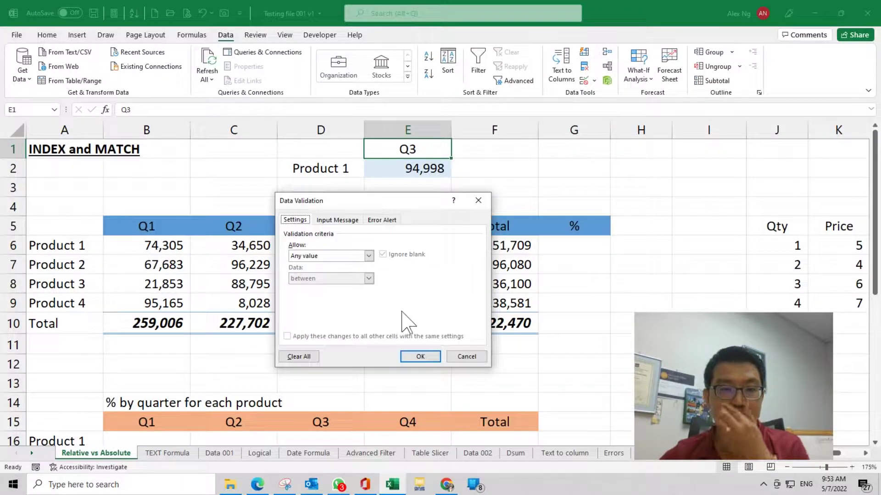
{"action": "left_click", "coordinate": [369, 256]}
{"action": "left_click", "coordinate": [341, 287]}
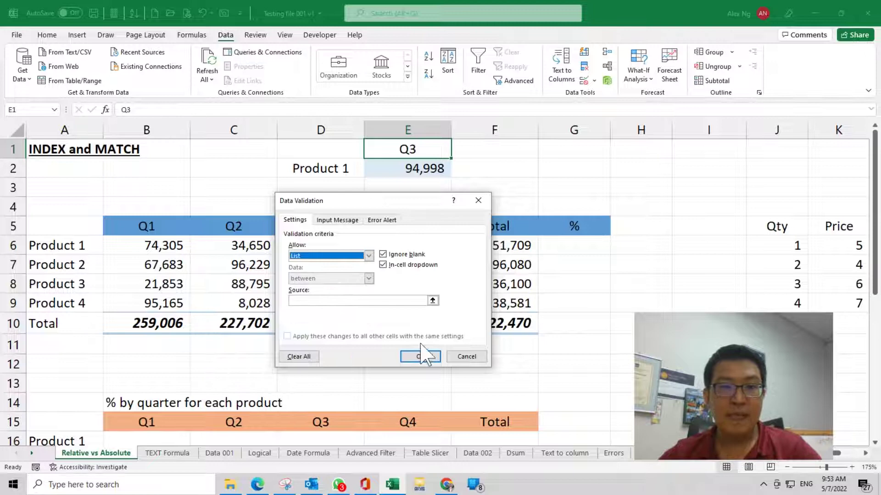
{"action": "left_click", "coordinate": [438, 301]}
{"action": "left_click_drag", "start_coordinate": [161, 228], "coordinate": [532, 229]}
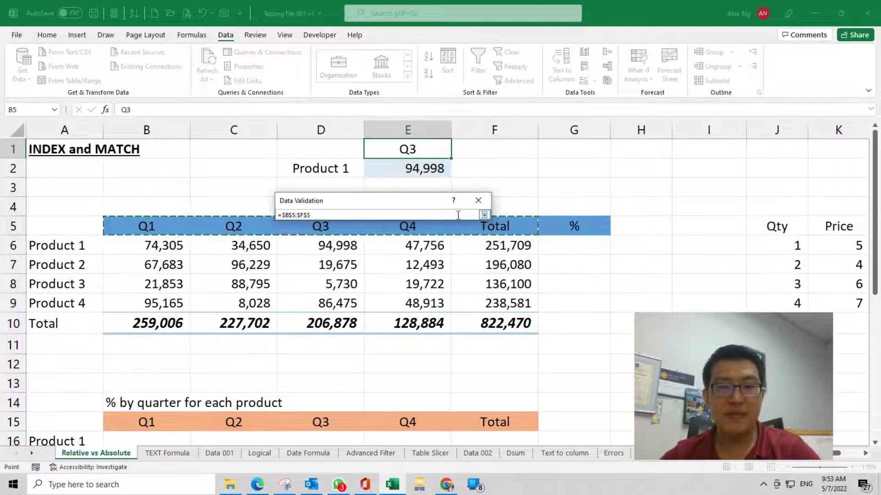
{"action": "left_click", "coordinate": [484, 214]}
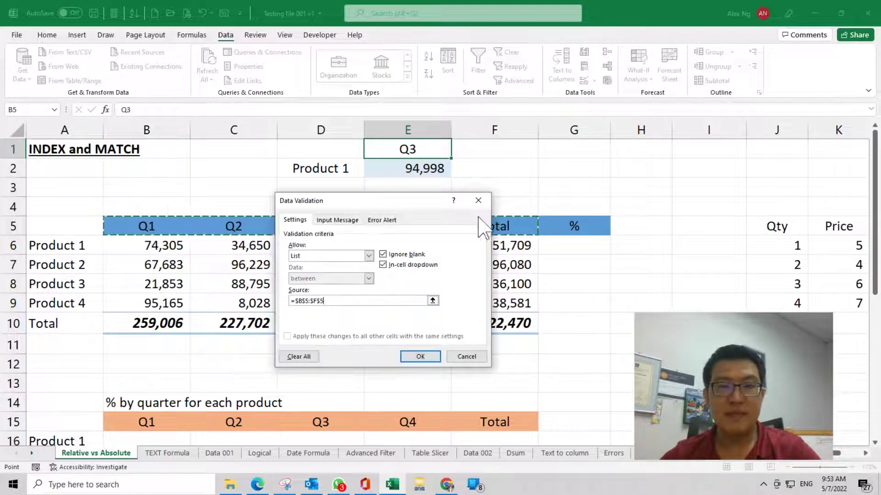
{"action": "left_click", "coordinate": [421, 357]}
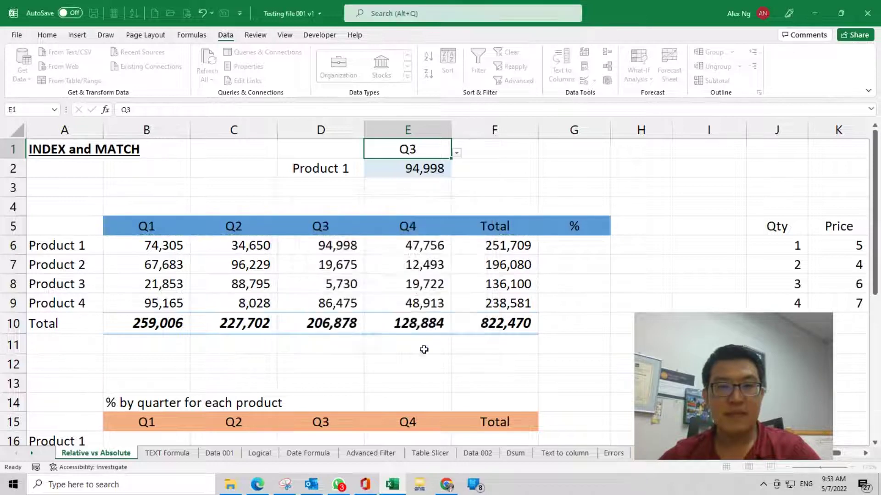
Test the dropdowns with Q3 and Product 1, then Q4 and Product 4
{"action": "left_click", "coordinate": [333, 169]}
{"action": "left_click", "coordinate": [440, 151]}
{"action": "left_click", "coordinate": [456, 153]}
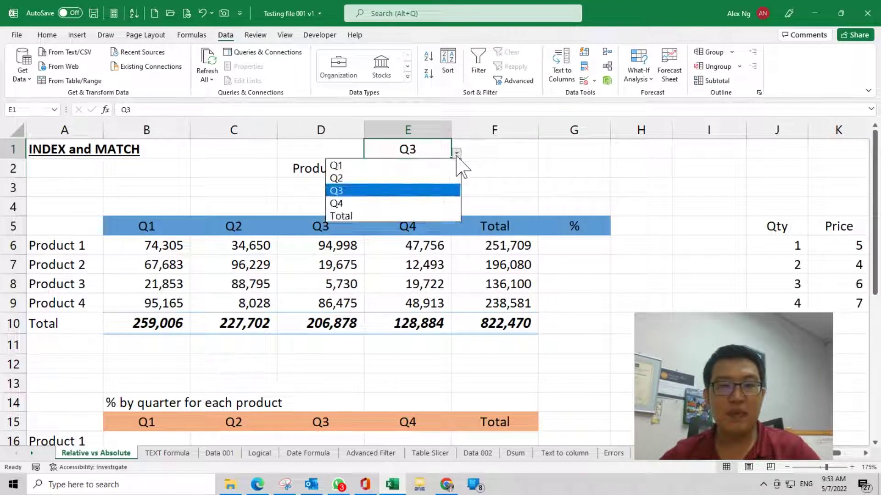
{"action": "left_click", "coordinate": [434, 146]}
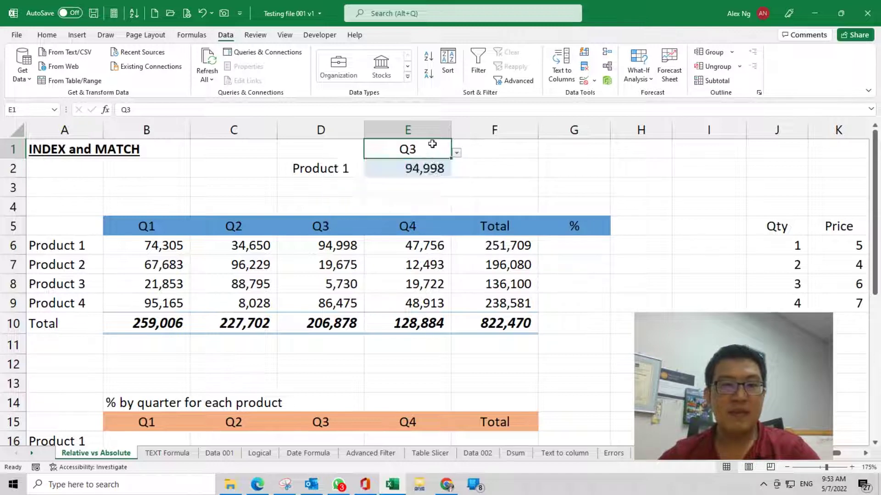
{"action": "left_click", "coordinate": [351, 166]}
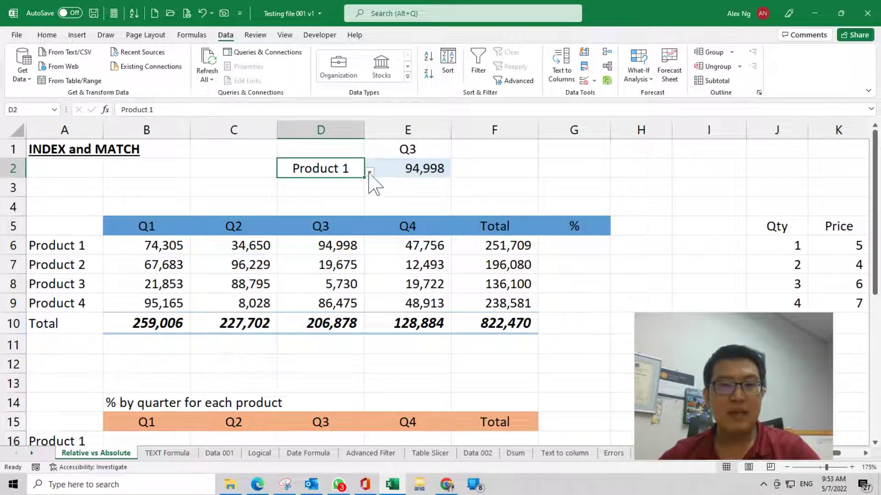
{"action": "left_click", "coordinate": [369, 172]}
{"action": "left_click", "coordinate": [362, 184]}
{"action": "left_click", "coordinate": [427, 149]}
{"action": "left_click", "coordinate": [456, 153]}
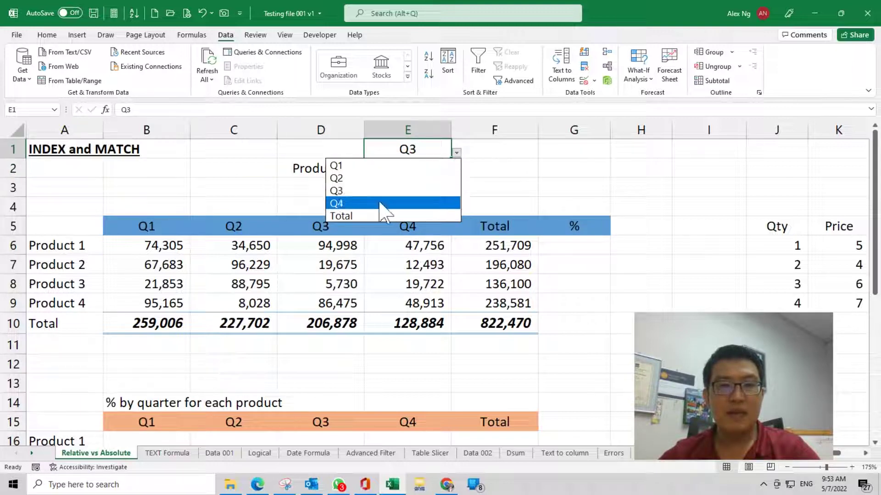
{"action": "left_click", "coordinate": [382, 202]}
{"action": "left_click", "coordinate": [359, 173]}
{"action": "left_click", "coordinate": [369, 172]}
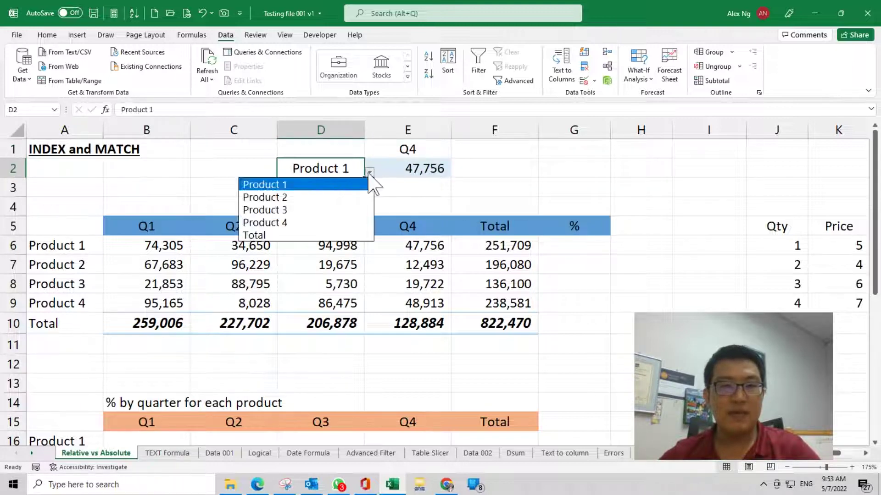
{"action": "left_click", "coordinate": [296, 224]}
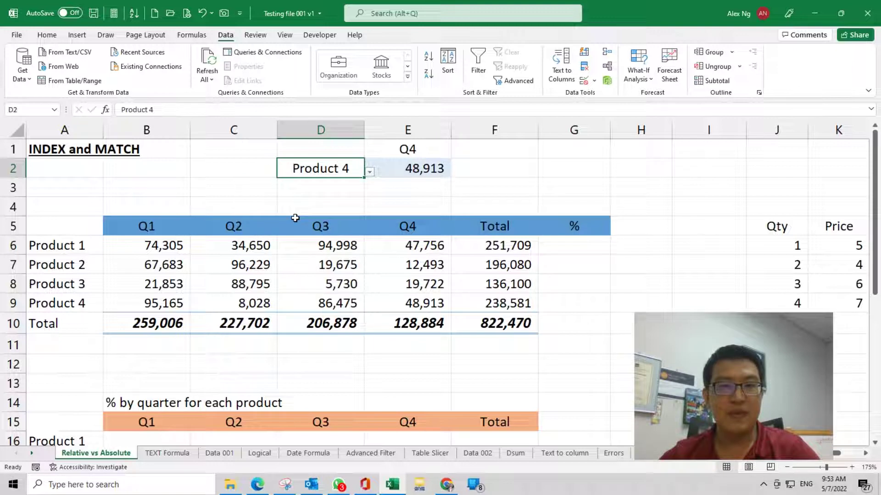
Check E2's result against Product 4's Q4 value 48,913 in cell E9
{"action": "left_click", "coordinate": [402, 174]}
{"action": "left_click_drag", "start_coordinate": [407, 220], "coordinate": [367, 298]}
{"action": "left_click_drag", "start_coordinate": [103, 300], "coordinate": [408, 303]}
{"action": "left_click", "coordinate": [425, 308]}
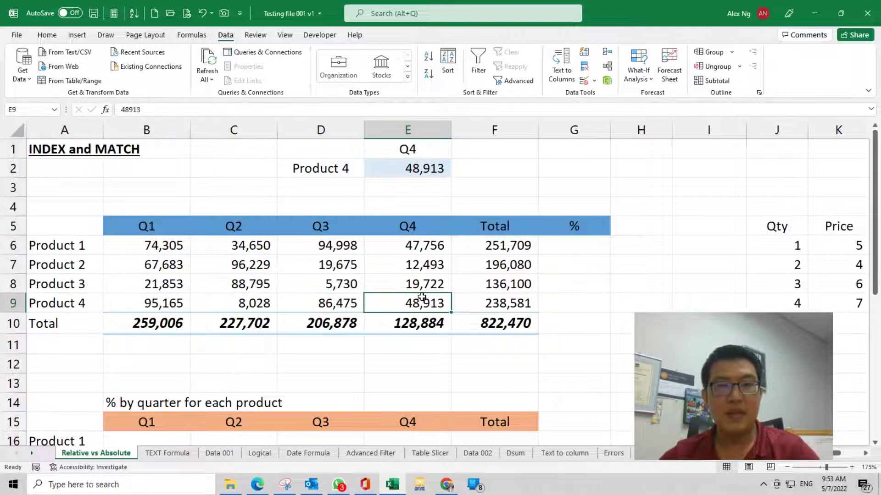
Set the quarter to Q2 and the product to Product 2, so E2 returns 96,229
{"action": "left_click", "coordinate": [415, 170]}
{"action": "left_click", "coordinate": [416, 150]}
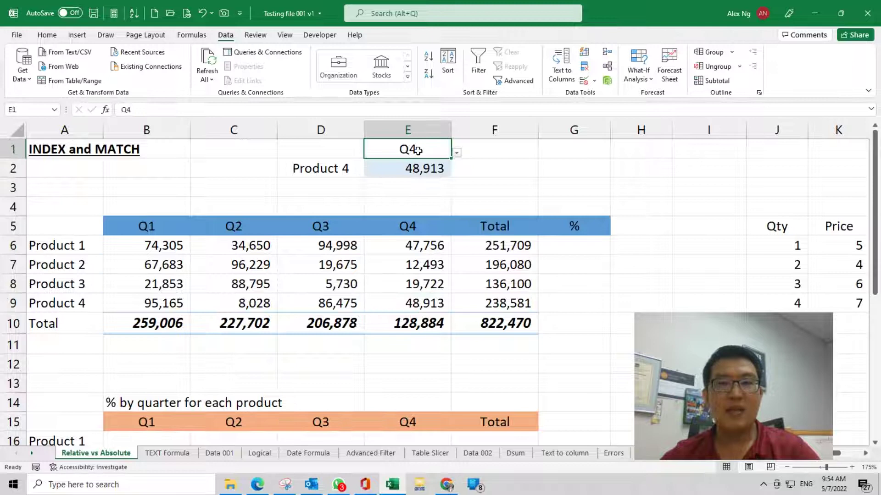
{"action": "left_click", "coordinate": [457, 153]}
{"action": "left_click", "coordinate": [442, 178]}
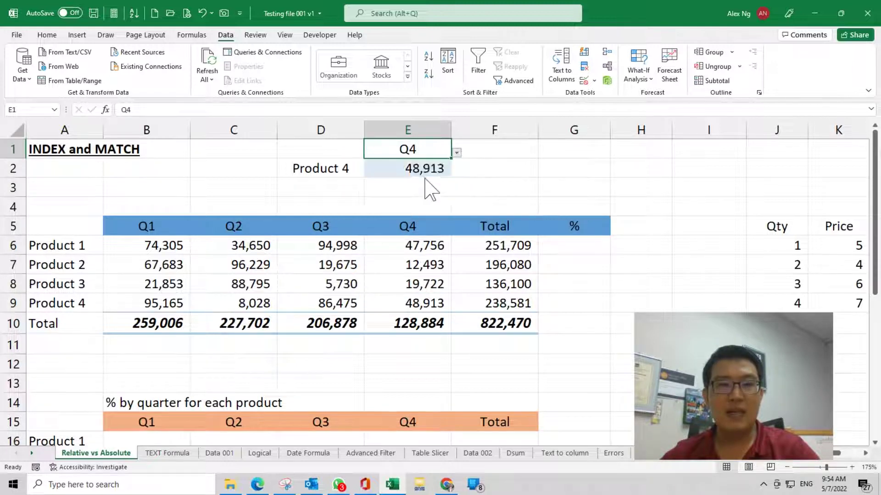
{"action": "left_click", "coordinate": [338, 164]}
{"action": "left_click", "coordinate": [370, 172]}
{"action": "key", "text": "Up"}
{"action": "key", "text": "Up"}
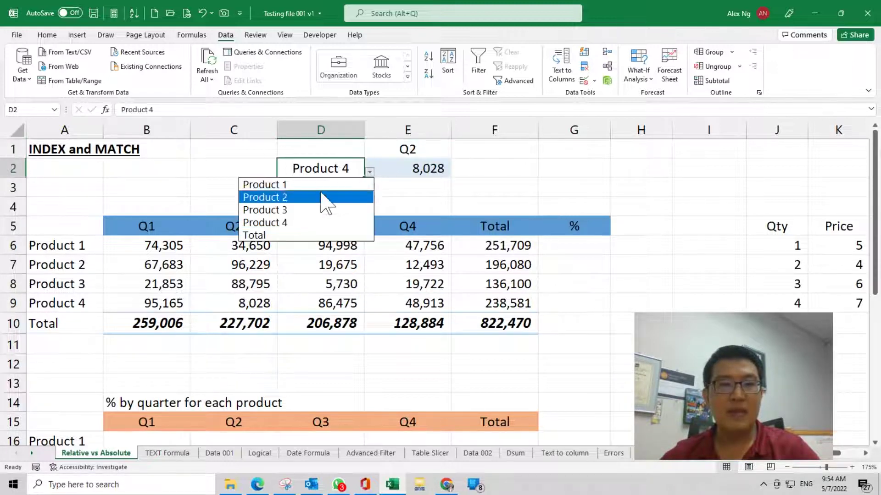
{"action": "key", "text": "Return"}
{"action": "left_click", "coordinate": [413, 171]}
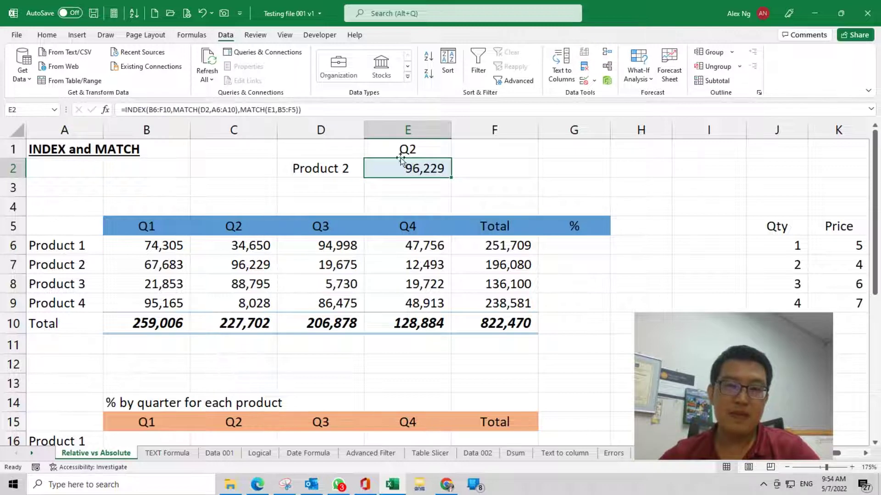